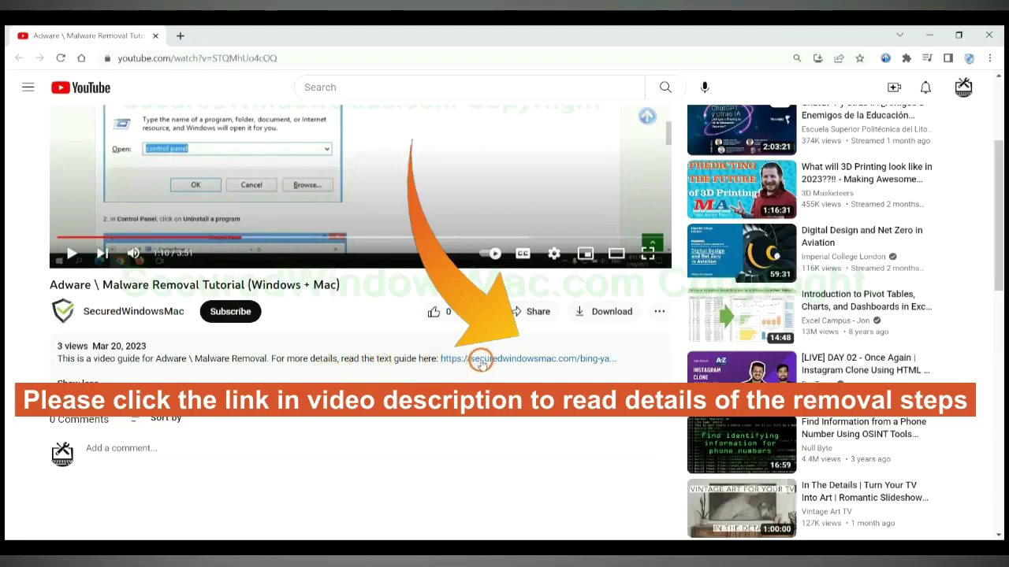
- Open the securedwindowsmac.com removal guide from the video description in a new tab
{"action": "left_click", "coordinate": [481, 359]}
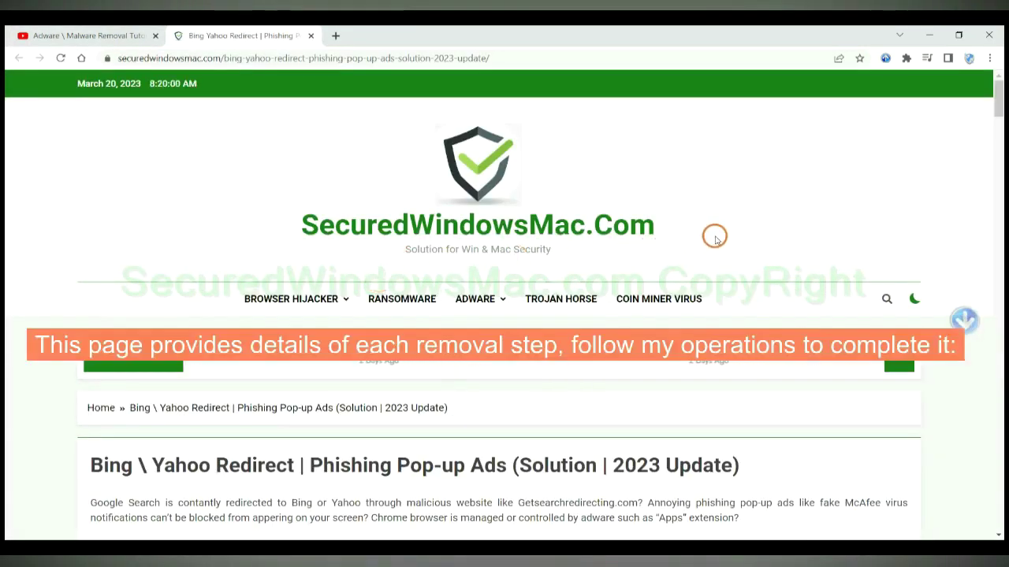
- Scroll the guide down to the Instant Automatic Removal section
{"action": "scroll", "coordinate": [715, 236], "scroll_direction": "down", "scroll_amount": 15}
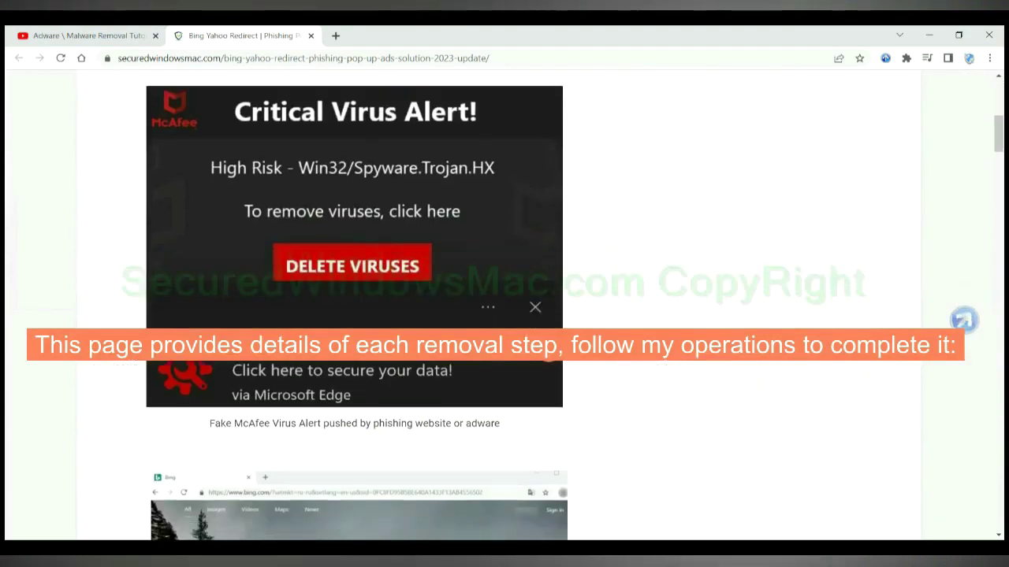
{"action": "scroll", "coordinate": [550, 353], "scroll_direction": "down", "scroll_amount": 4}
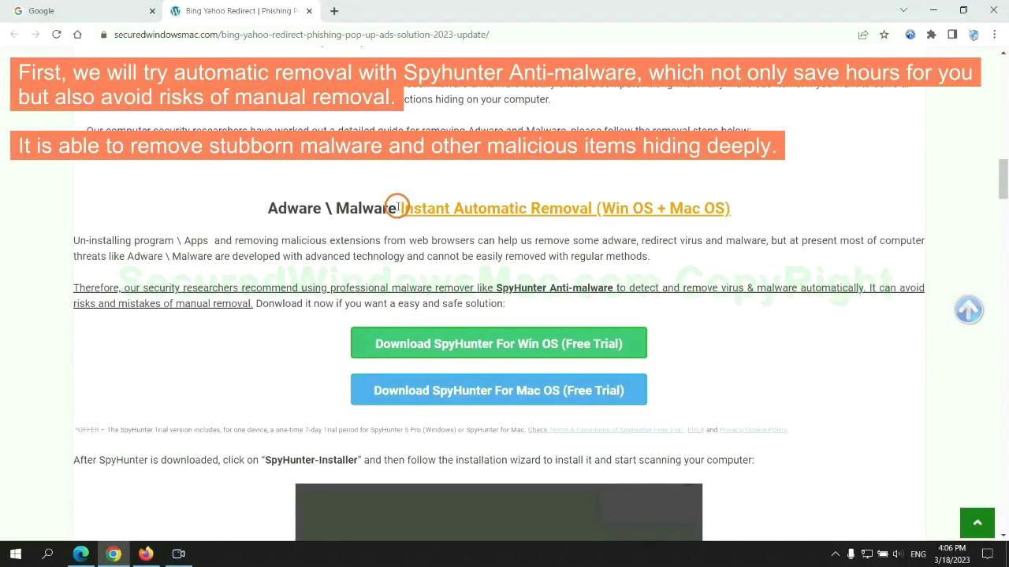
{"action": "left_click_drag", "start_coordinate": [400, 207], "coordinate": [589, 208]}
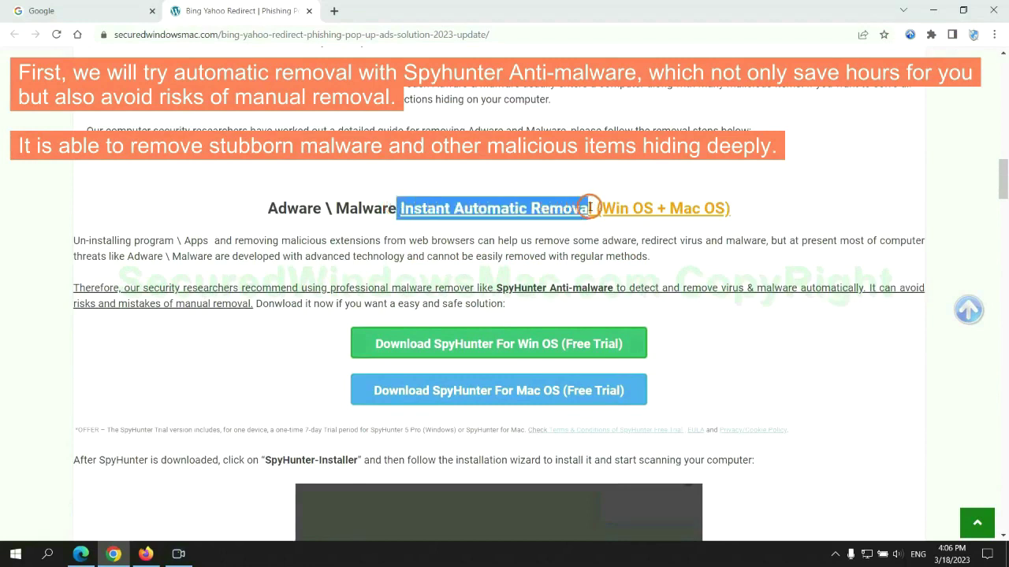
{"action": "left_click", "coordinate": [512, 179]}
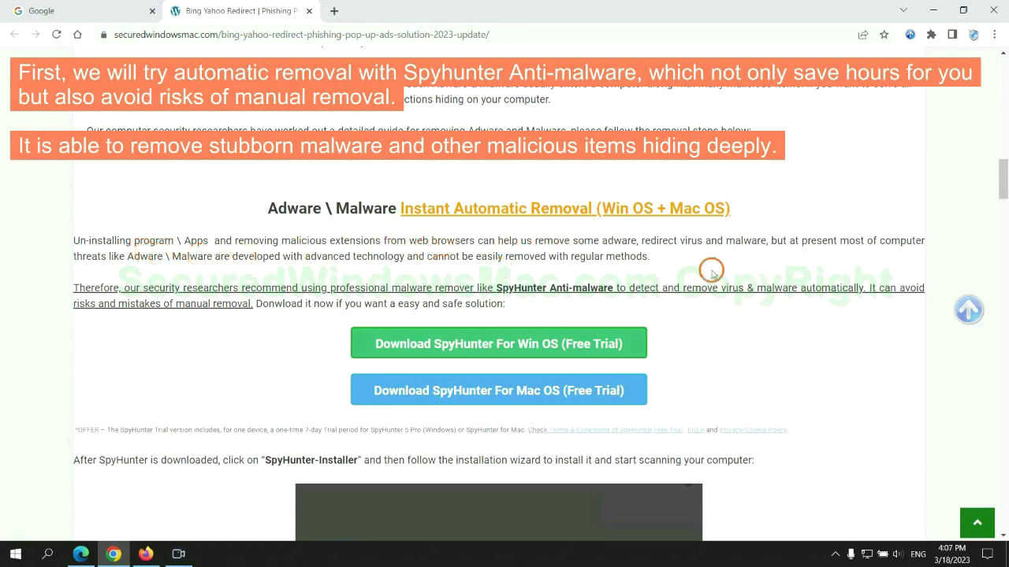
- Download the SpyHunter for Win OS free-trial installer and keep it despite the warning
{"action": "scroll", "coordinate": [500, 286], "scroll_direction": "down", "scroll_amount": 1}
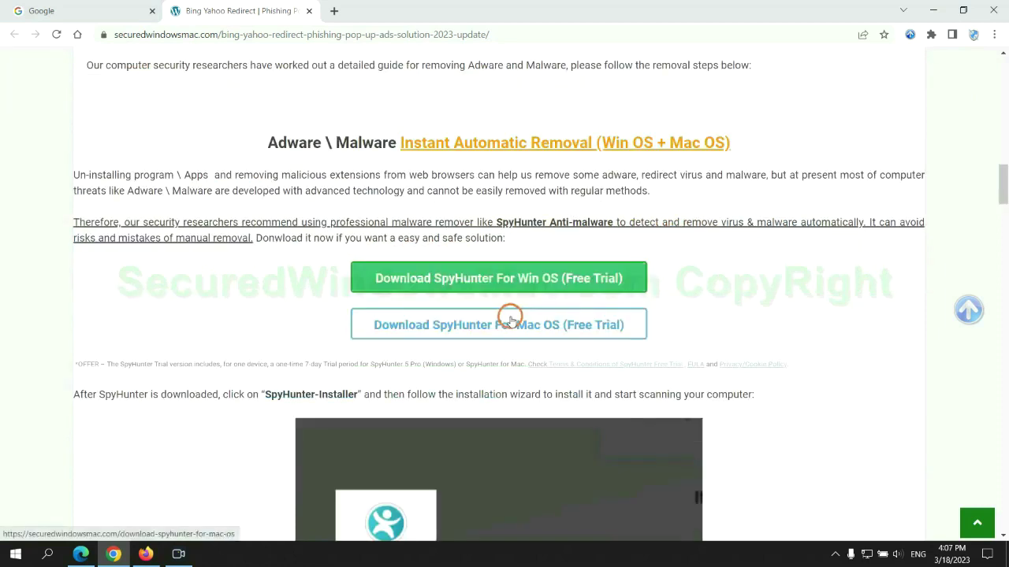
{"action": "scroll", "coordinate": [508, 317], "scroll_direction": "down", "scroll_amount": 1}
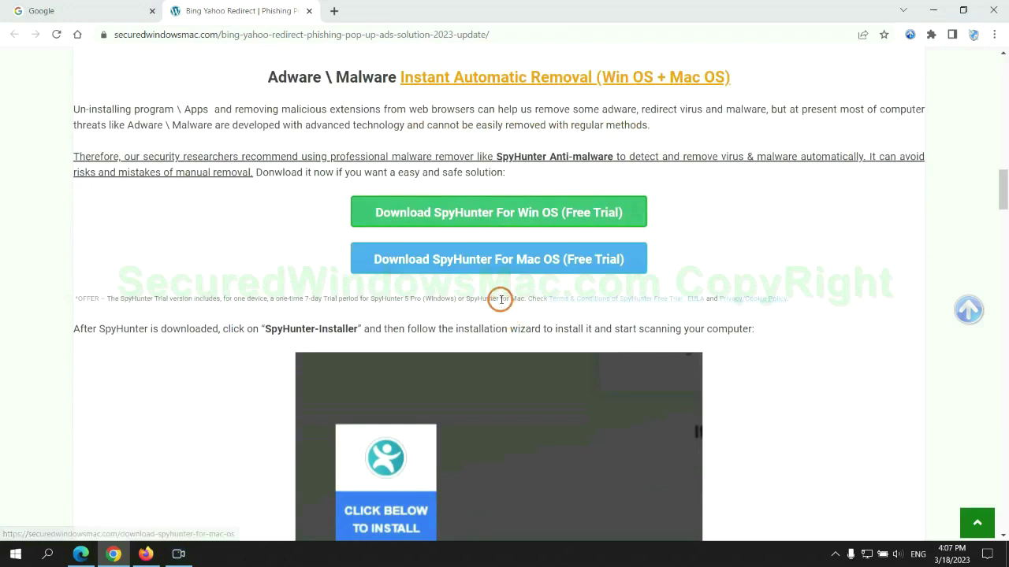
{"action": "scroll", "coordinate": [500, 297], "scroll_direction": "down", "scroll_amount": 1}
{"action": "left_click", "coordinate": [509, 152]}
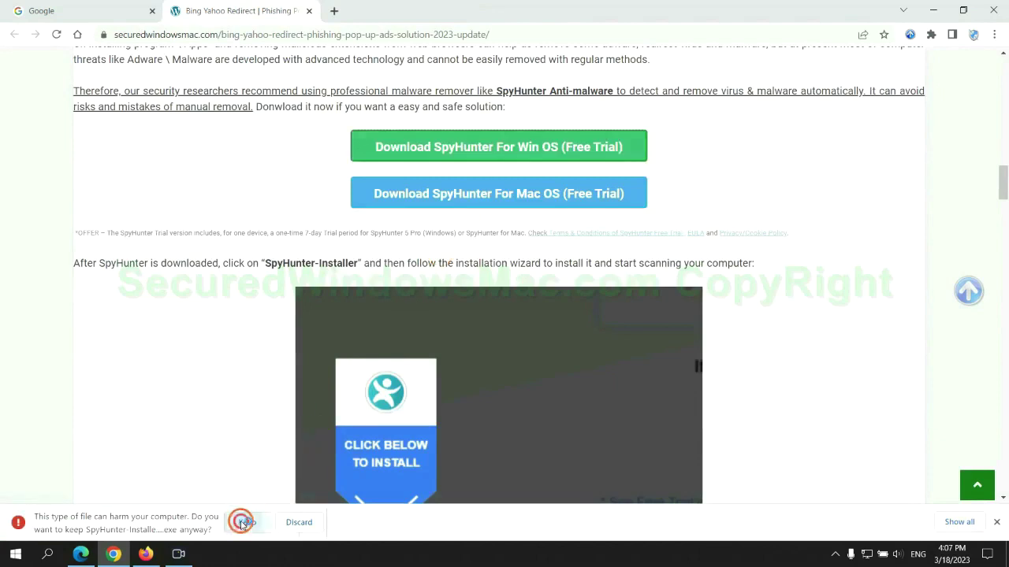
{"action": "left_click", "coordinate": [243, 521]}
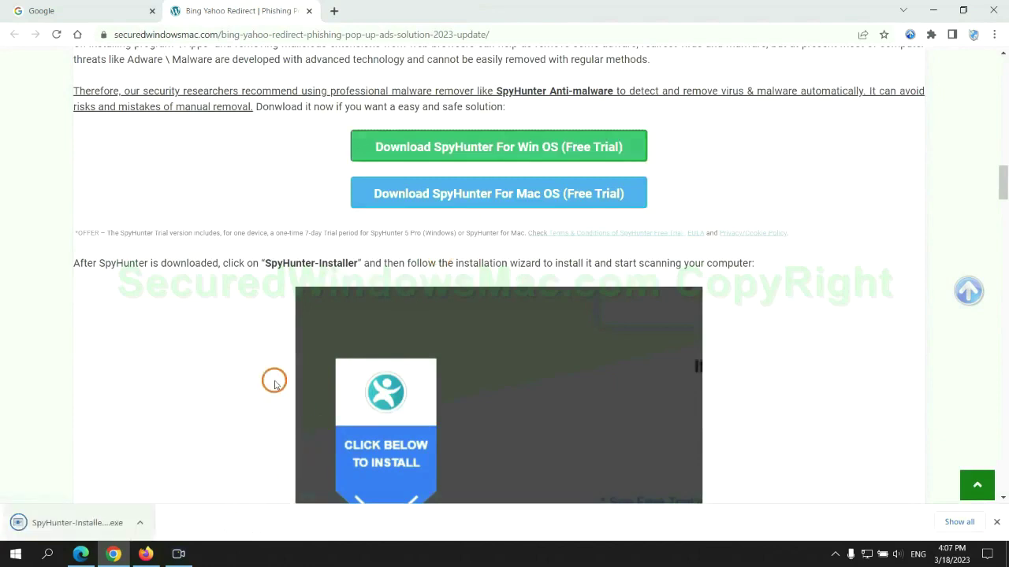
- Run SpyHunter-Installer.exe, continue past the introduction, and accept the EULA and Privacy Policy
{"action": "left_click", "coordinate": [97, 523]}
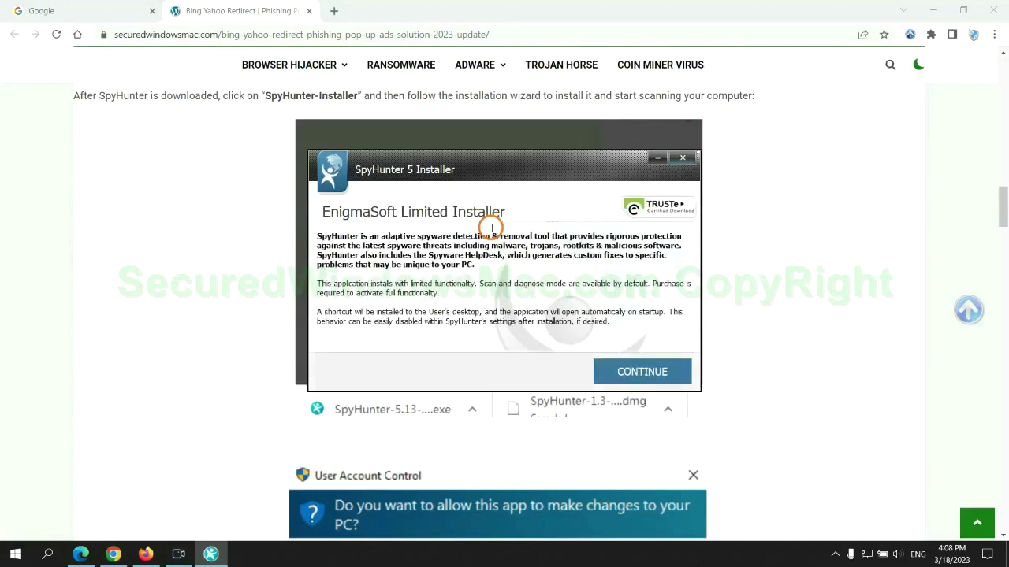
{"action": "left_click", "coordinate": [663, 369]}
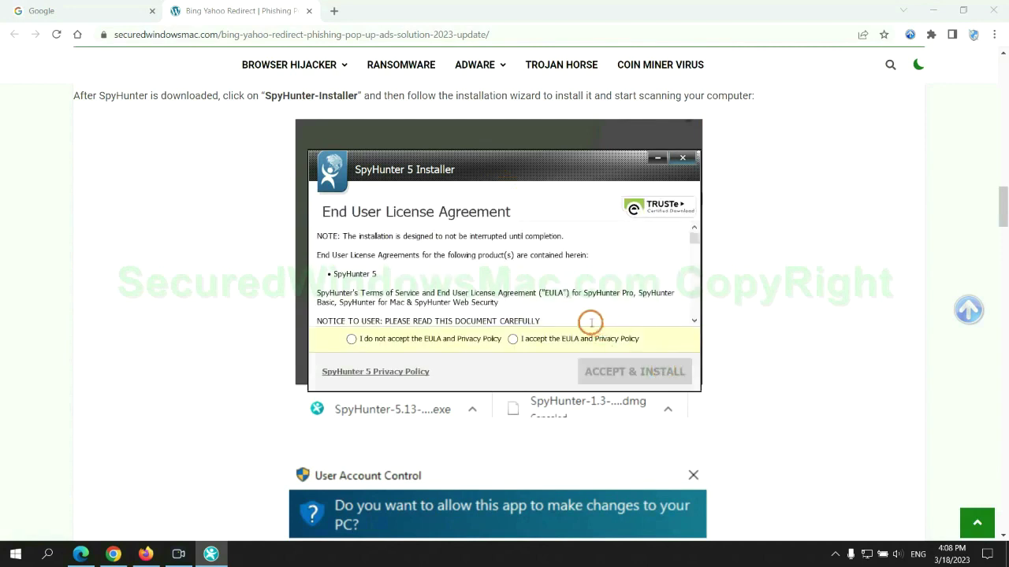
{"action": "left_click", "coordinate": [512, 339]}
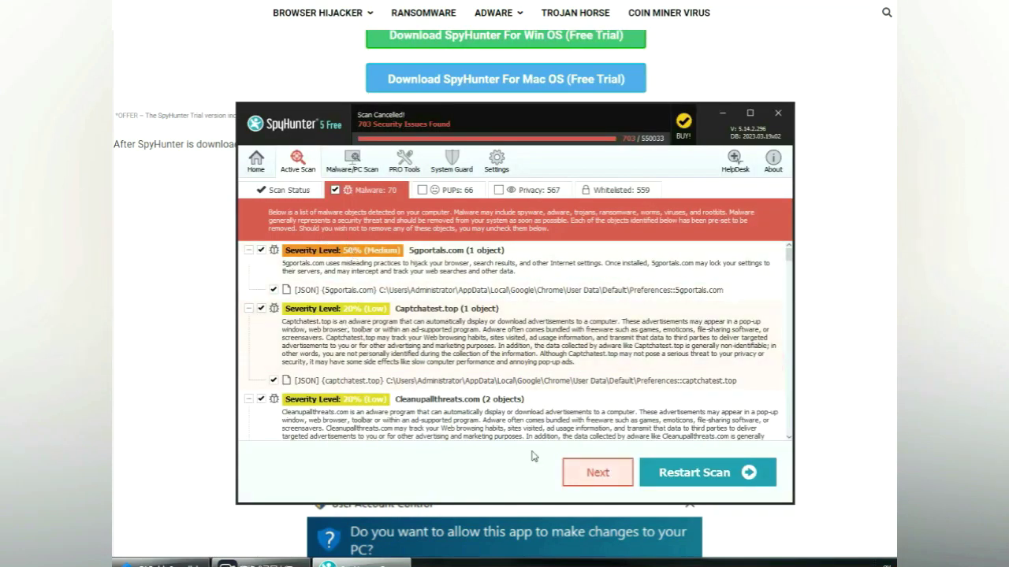
- Continue past the 703 detected issues and choose the FREE 7-day trial
{"action": "left_click", "coordinate": [599, 473]}
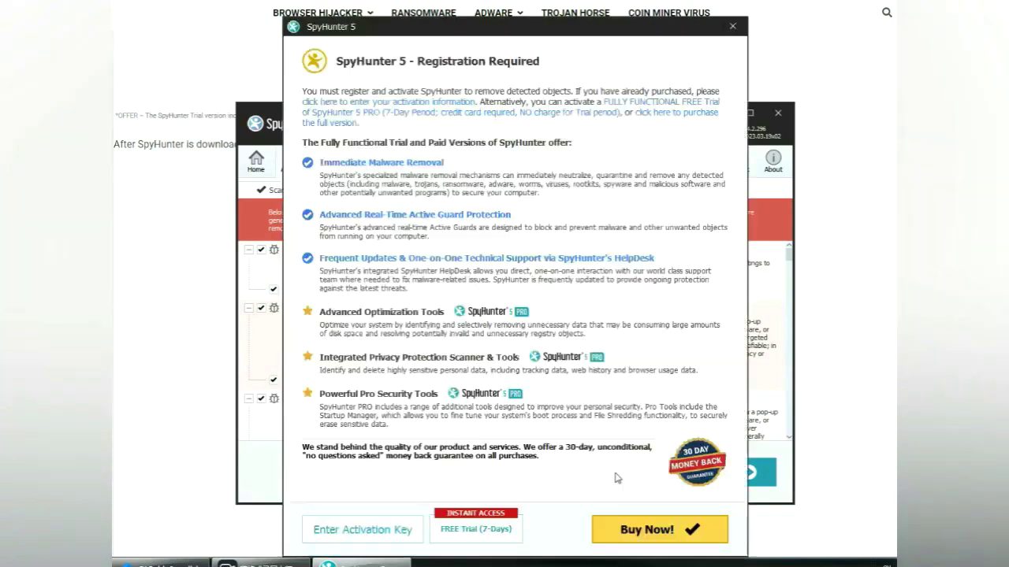
{"action": "left_click", "coordinate": [476, 530]}
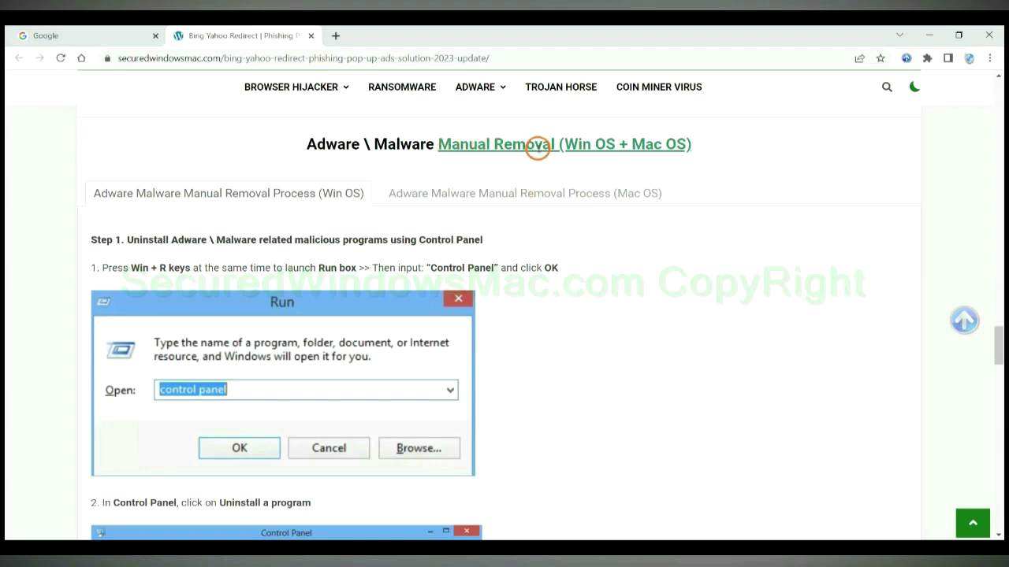
- Bring the Win OS Manual Removal section into view and read Step 1 on uninstalling programs
{"action": "left_click_drag", "start_coordinate": [565, 145], "coordinate": [615, 145]}
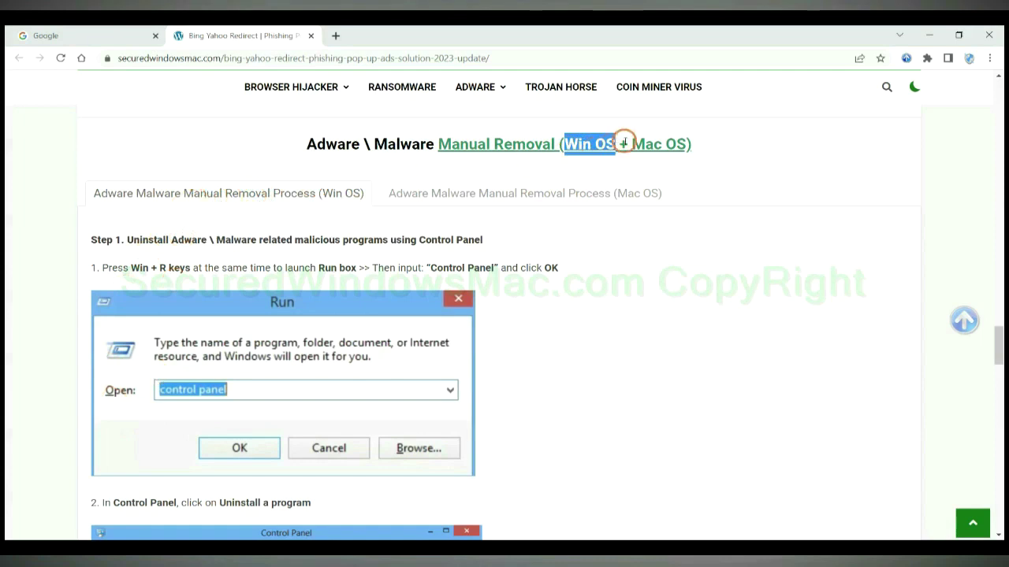
{"action": "left_click_drag", "start_coordinate": [632, 145], "coordinate": [686, 145]}
{"action": "left_click", "coordinate": [517, 191]}
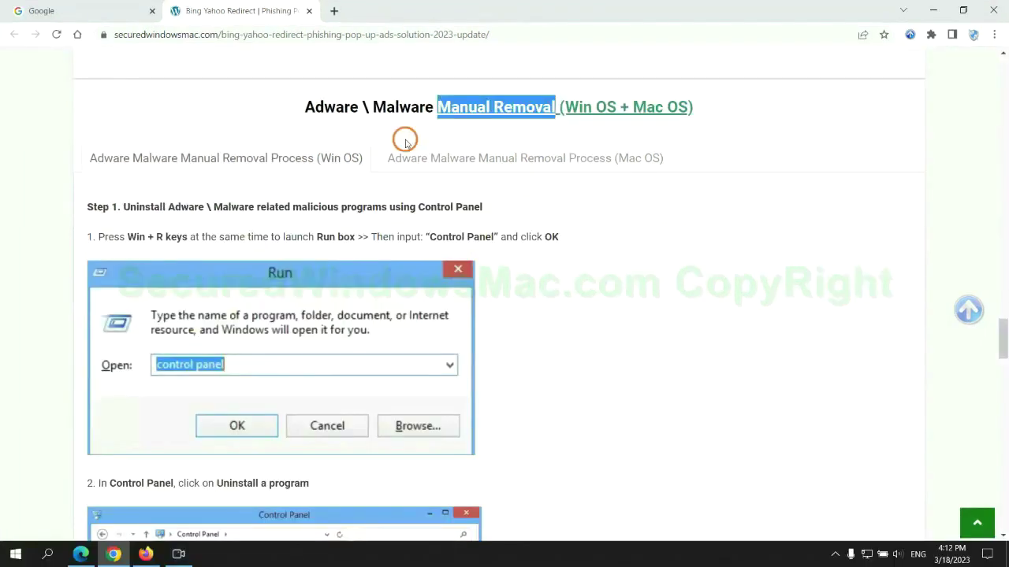
{"action": "scroll", "coordinate": [433, 273], "scroll_direction": "up", "scroll_amount": 2}
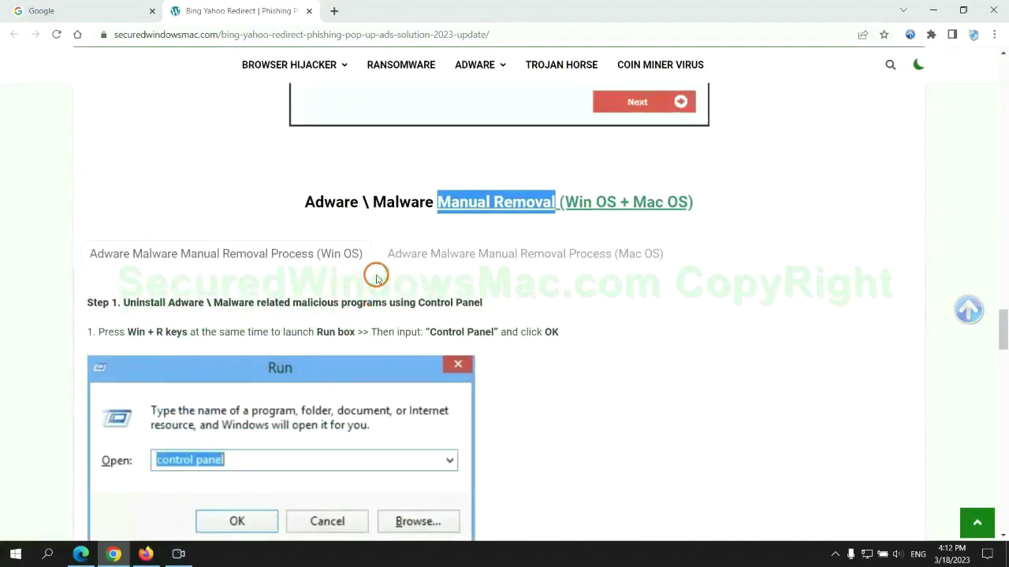
{"action": "scroll", "coordinate": [260, 213], "scroll_direction": "down", "scroll_amount": 2}
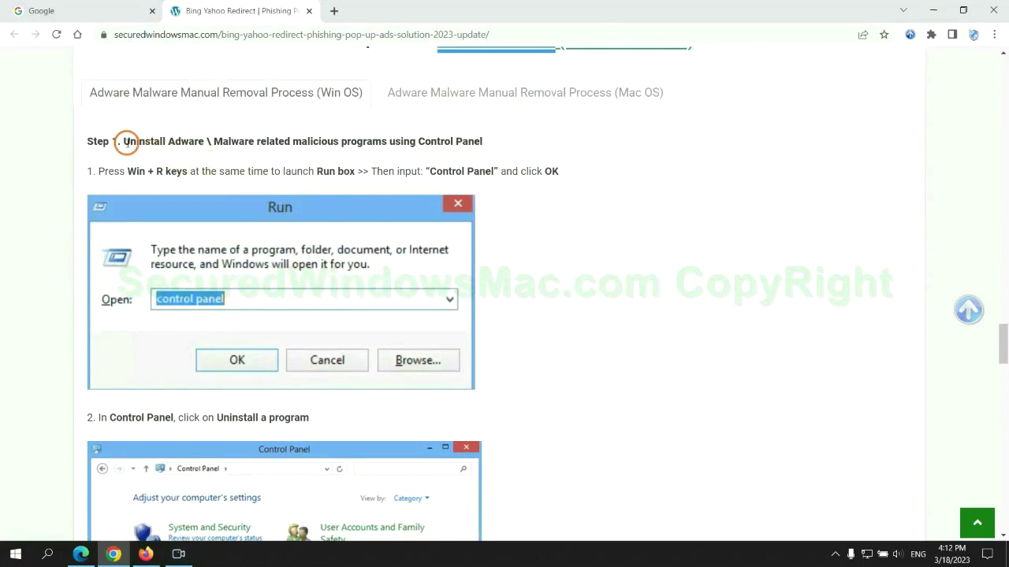
{"action": "left_click_drag", "start_coordinate": [124, 143], "coordinate": [387, 145]}
{"action": "left_click", "coordinate": [671, 205]}
- Launch Control Panel from Run, open Uninstall a program, and bring up Lantern's uninstall option
{"action": "scroll", "coordinate": [628, 209], "scroll_direction": "down", "scroll_amount": 2}
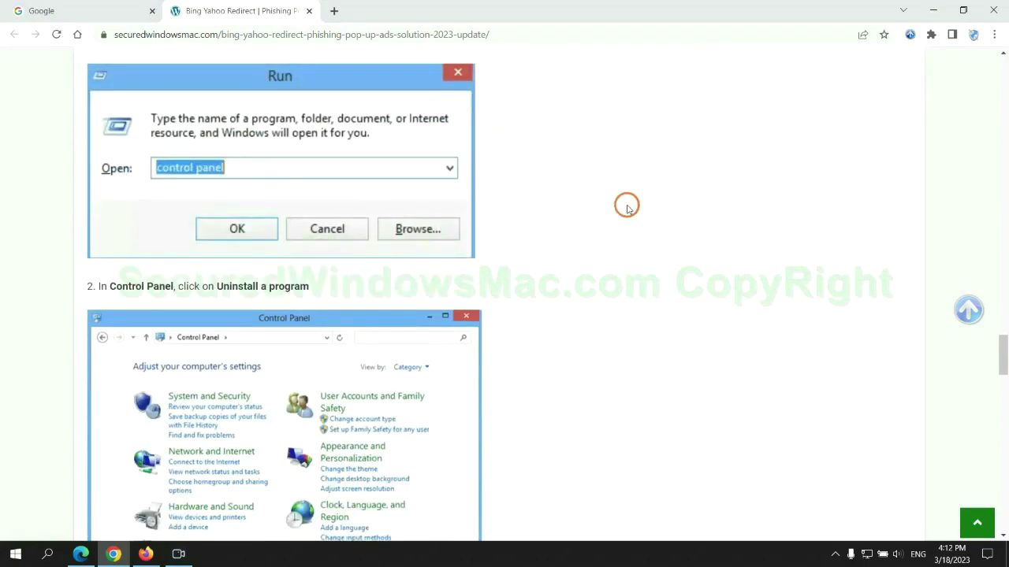
{"action": "key", "text": "super+r"}
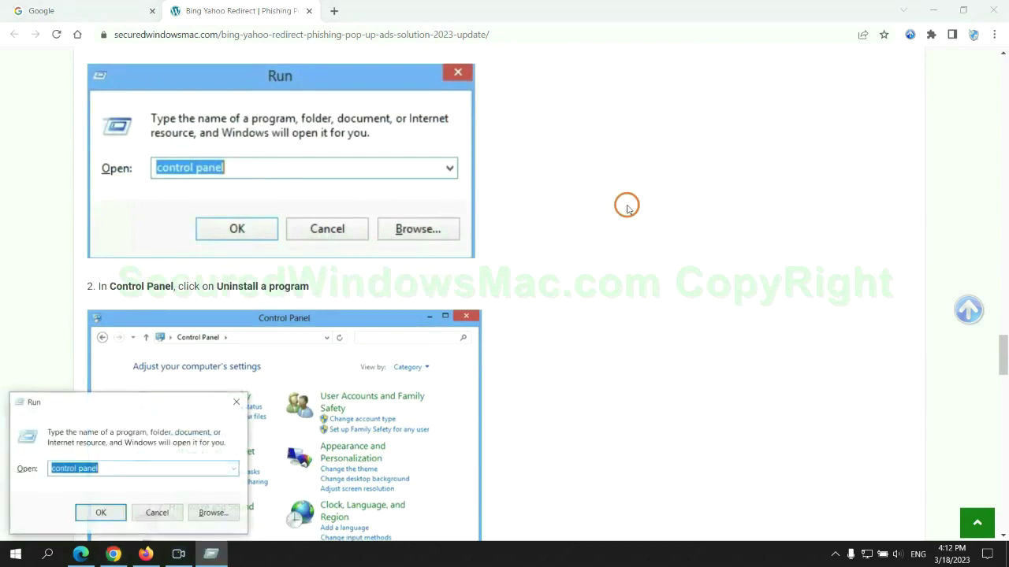
{"action": "type", "text": "cont"}
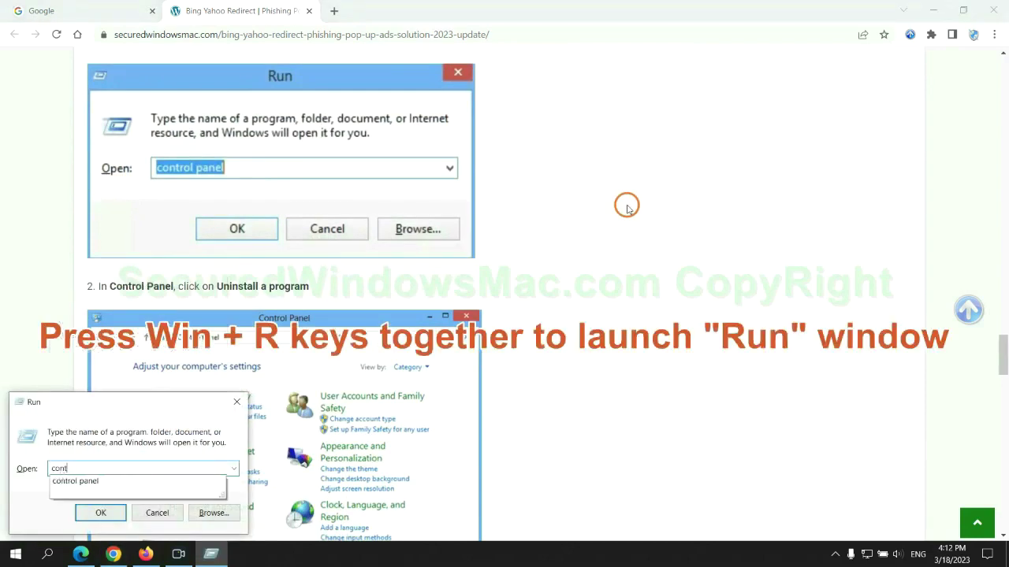
{"action": "type", "text": "rol p"}
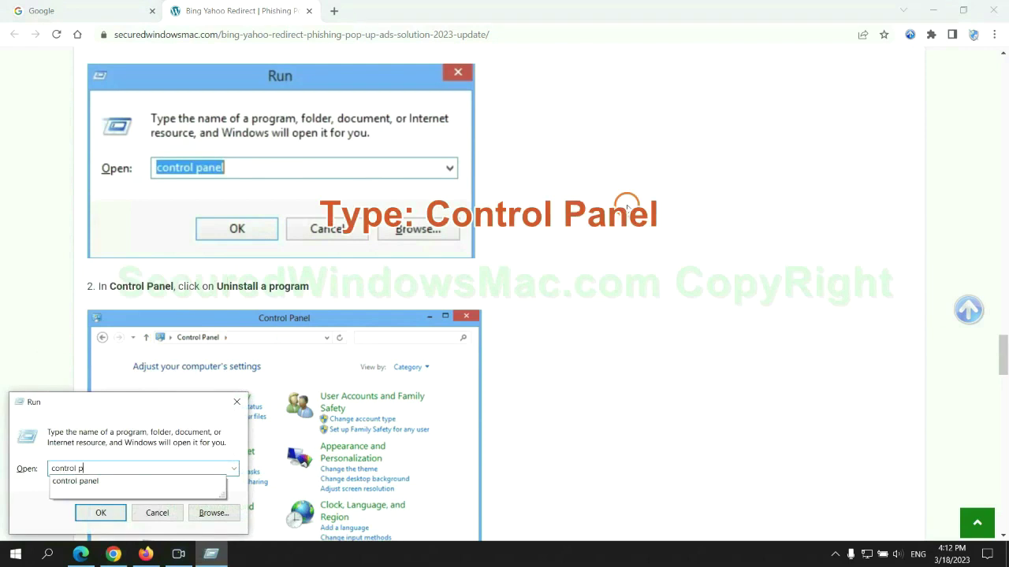
{"action": "type", "text": "anel"}
{"action": "key", "text": "Return"}
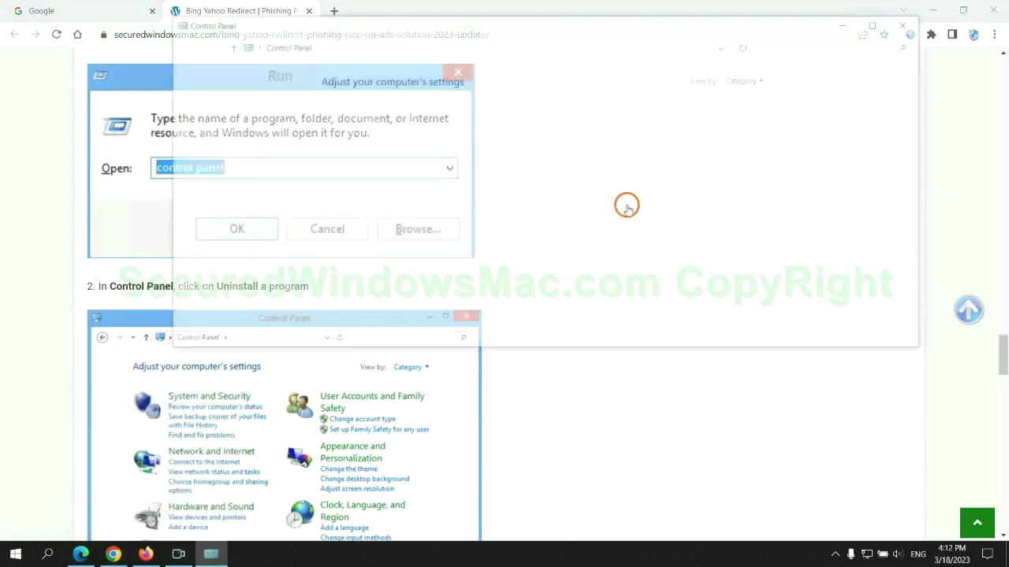
{"action": "left_click", "coordinate": [398, 277]}
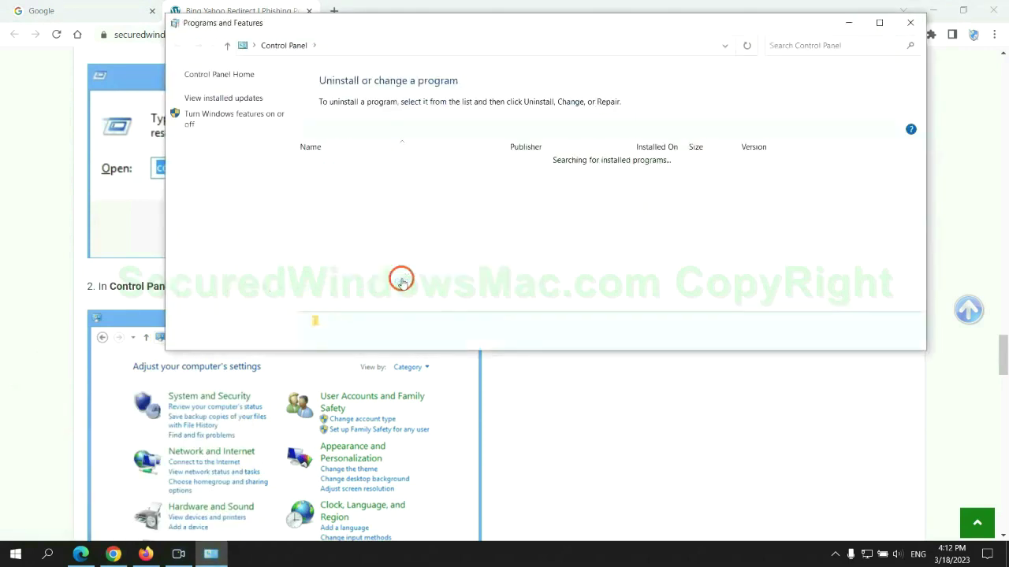
{"action": "right_click", "coordinate": [352, 189]}
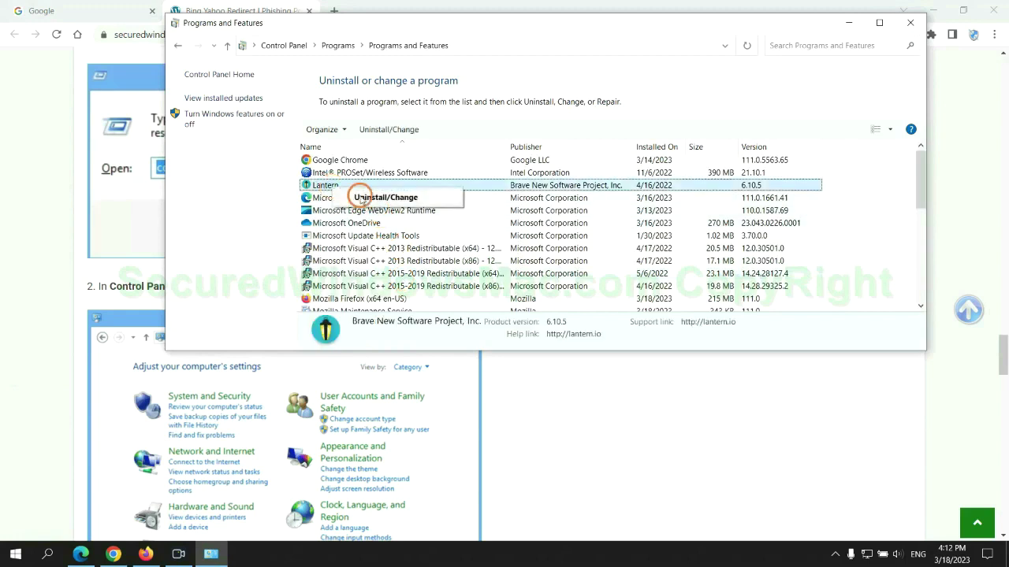
- Close Programs and Features and scroll the tutorial to Step 2 on malicious extensions
{"action": "left_click", "coordinate": [910, 24]}
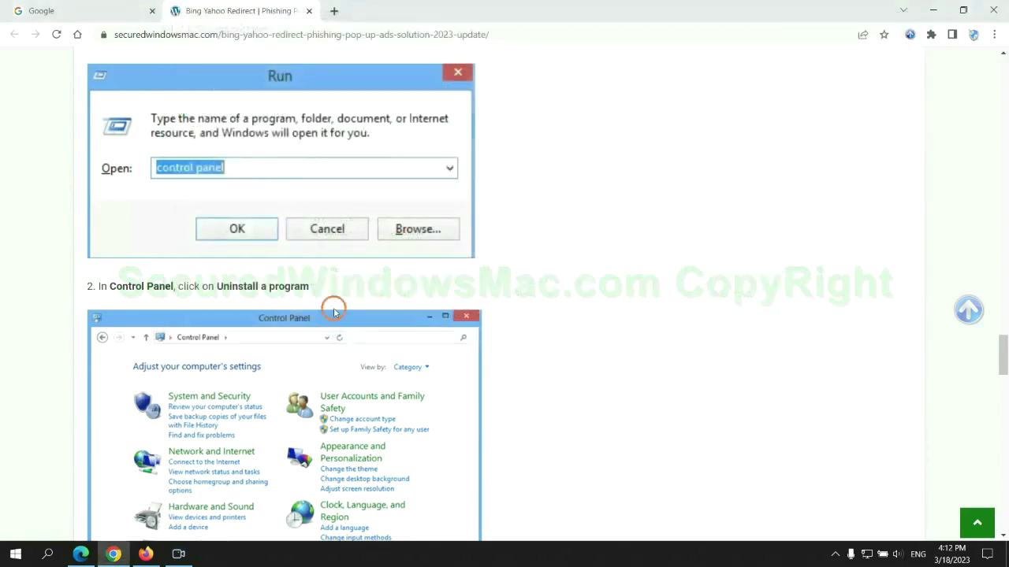
{"action": "scroll", "coordinate": [296, 338], "scroll_direction": "down", "scroll_amount": 5}
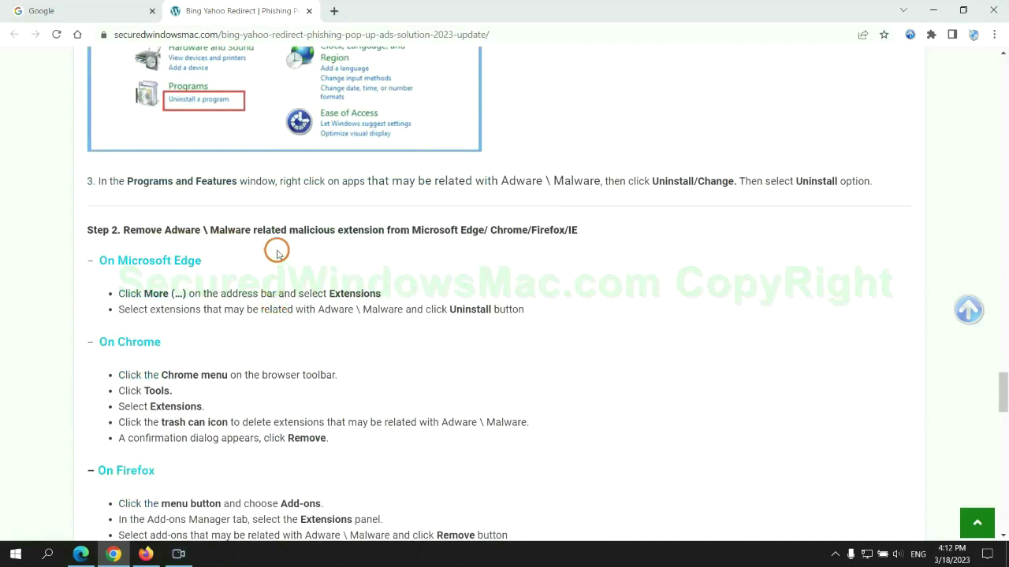
{"action": "left_click_drag", "start_coordinate": [285, 233], "coordinate": [387, 232]}
- Remove the McAfee WebAdvisor extension from Microsoft Edge's extension management page
{"action": "left_click", "coordinate": [405, 256]}
{"action": "left_click", "coordinate": [80, 554]}
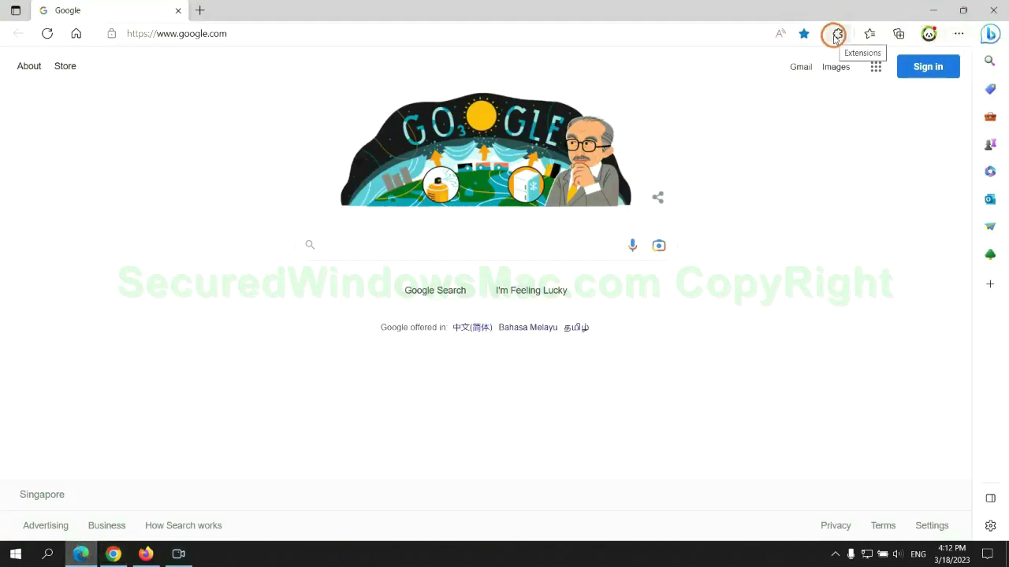
{"action": "left_click", "coordinate": [836, 35]}
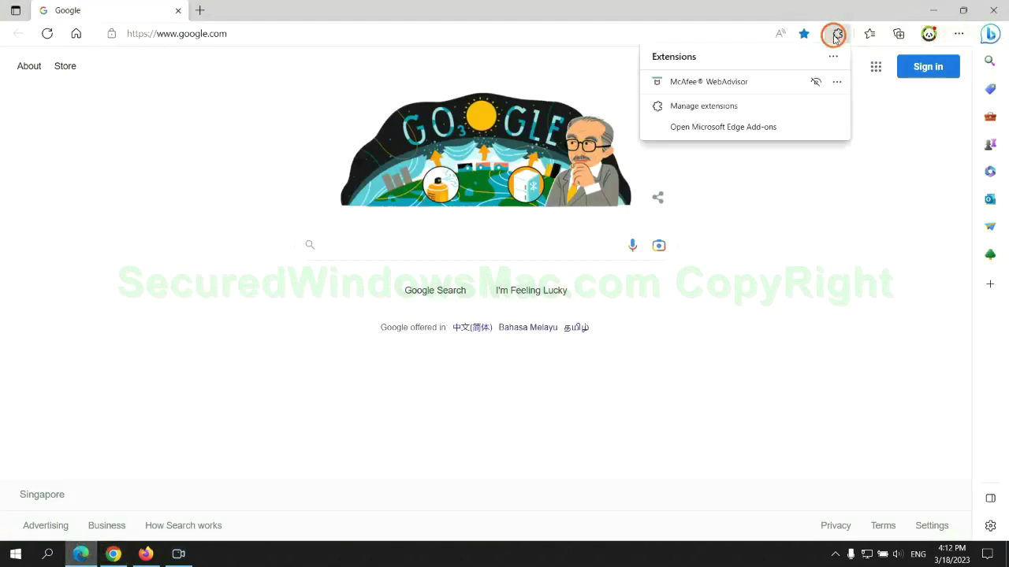
{"action": "left_click", "coordinate": [698, 103]}
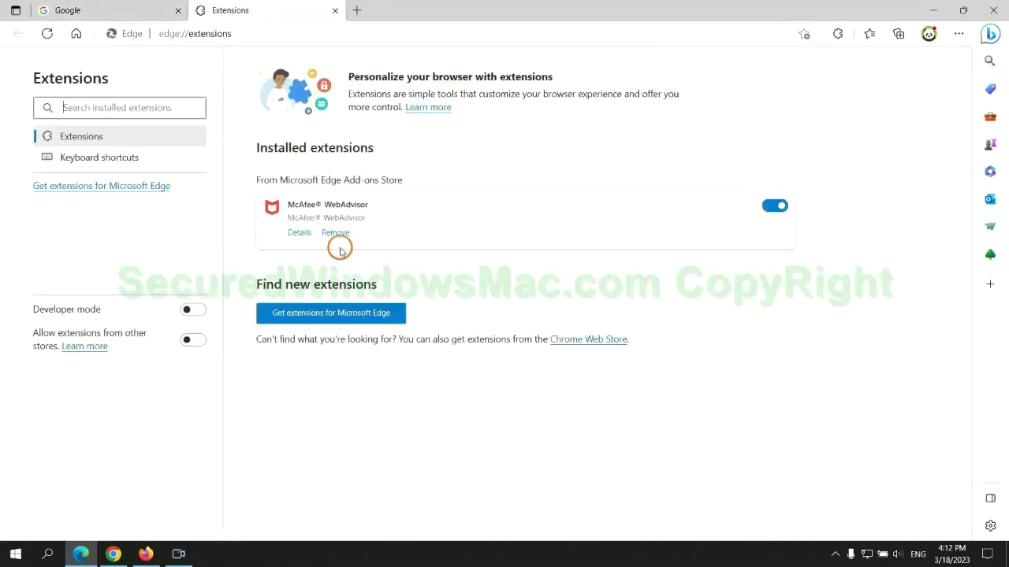
{"action": "left_click", "coordinate": [334, 233]}
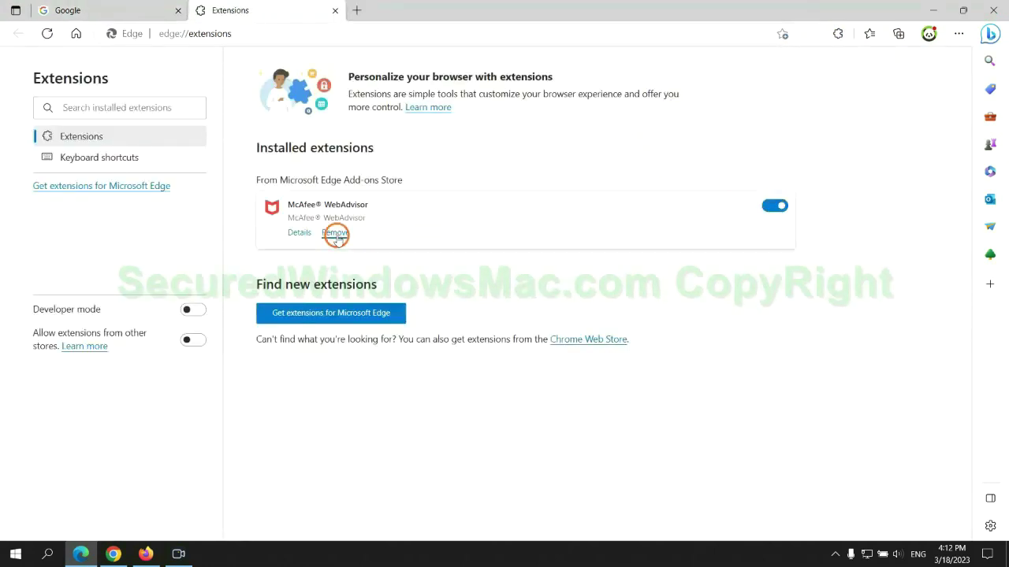
{"action": "left_click", "coordinate": [726, 124]}
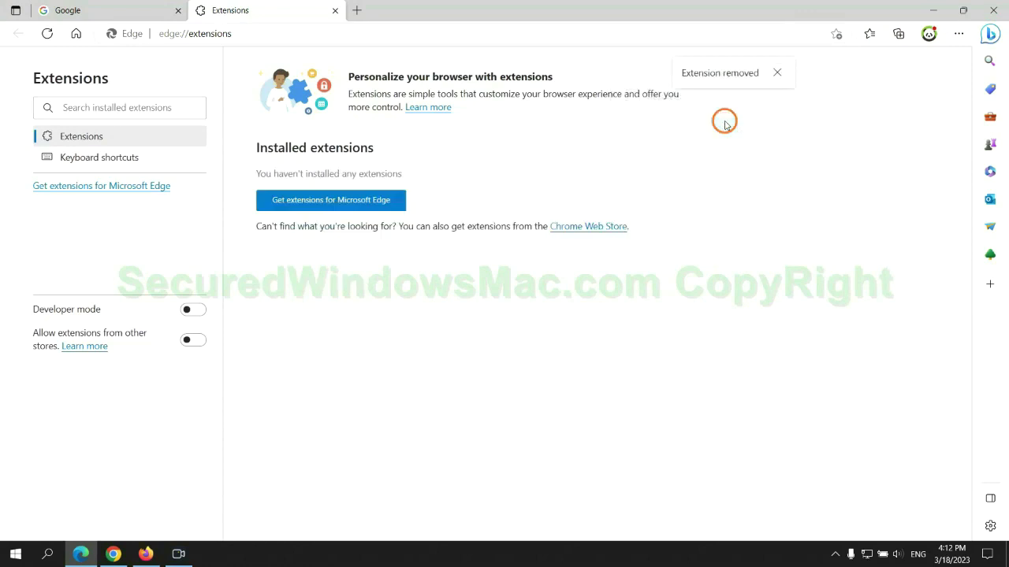
- Remove the Ecosia extension from Chrome's Manage extensions page and close its uninstall tab
{"action": "left_click", "coordinate": [335, 10]}
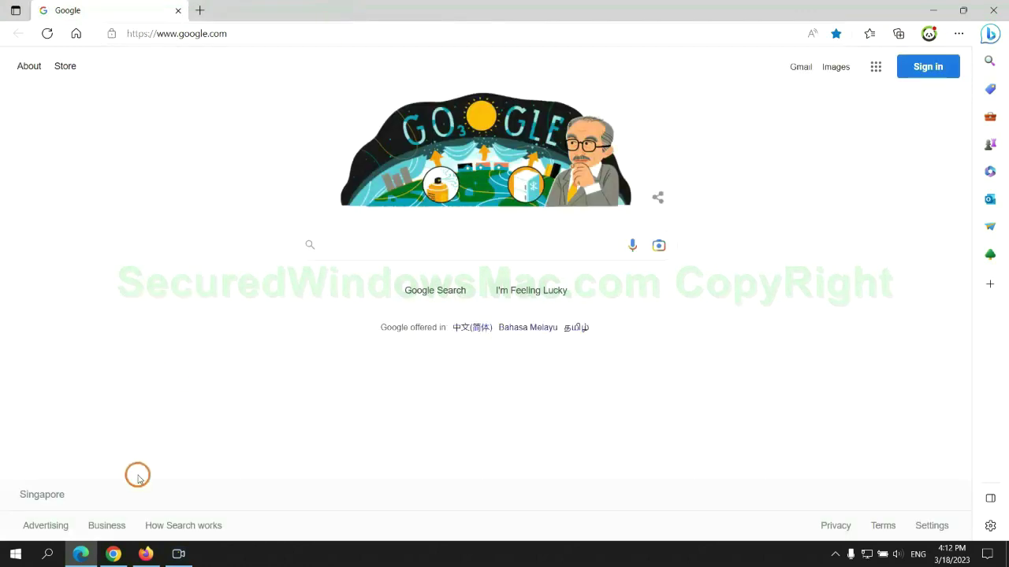
{"action": "left_click", "coordinate": [118, 555]}
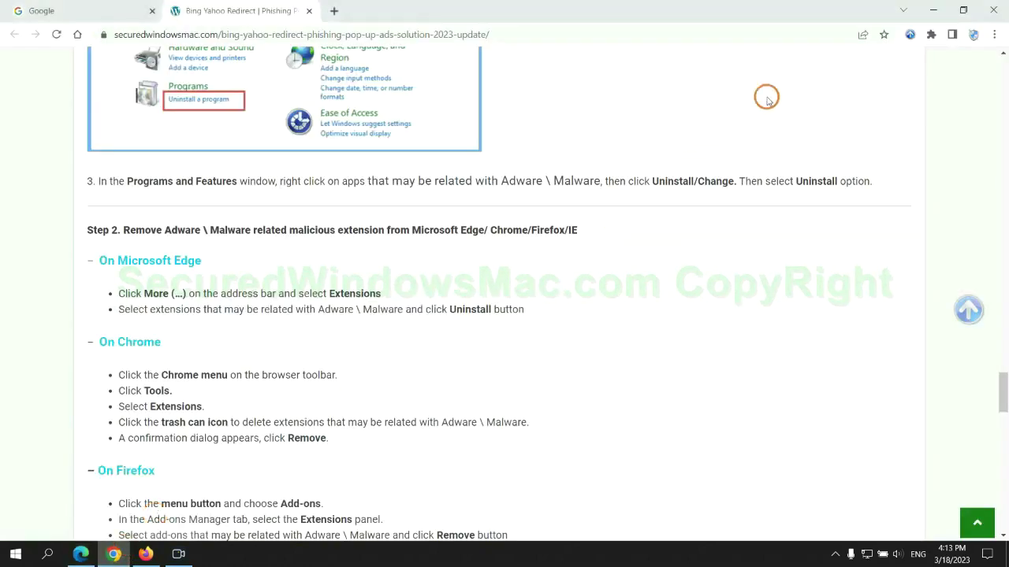
{"action": "left_click", "coordinate": [931, 35]}
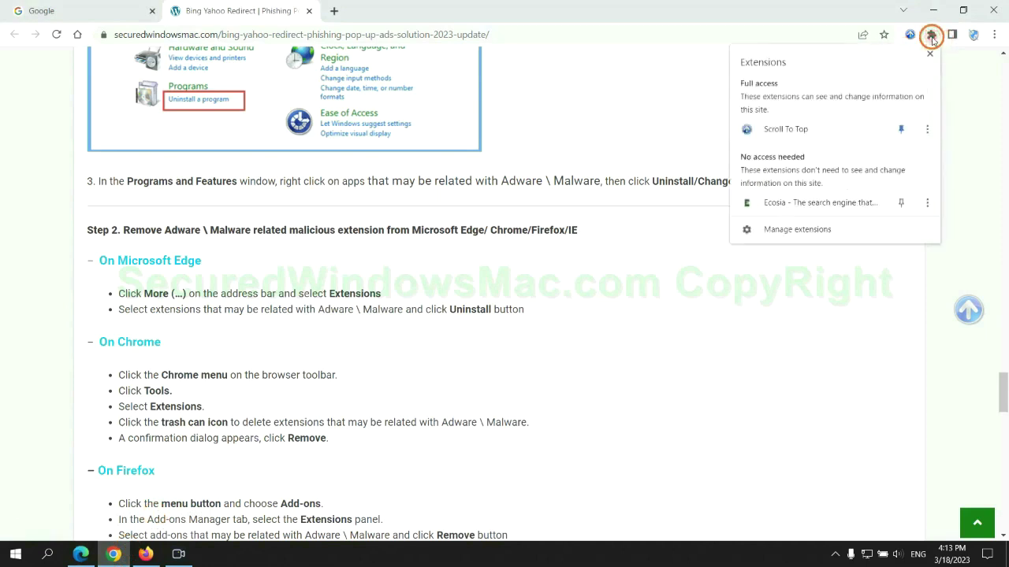
{"action": "left_click", "coordinate": [816, 232]}
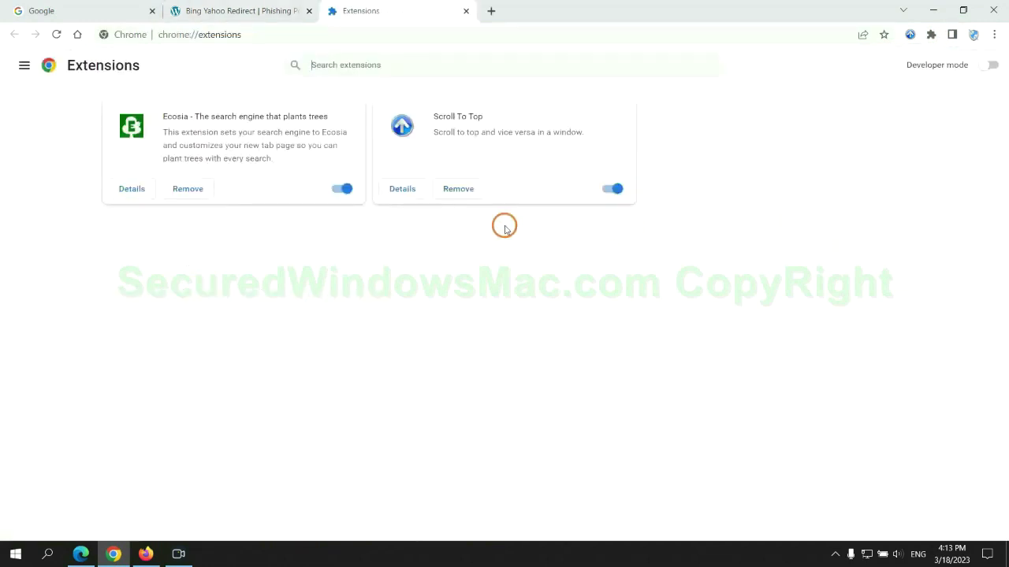
{"action": "left_click", "coordinate": [188, 189]}
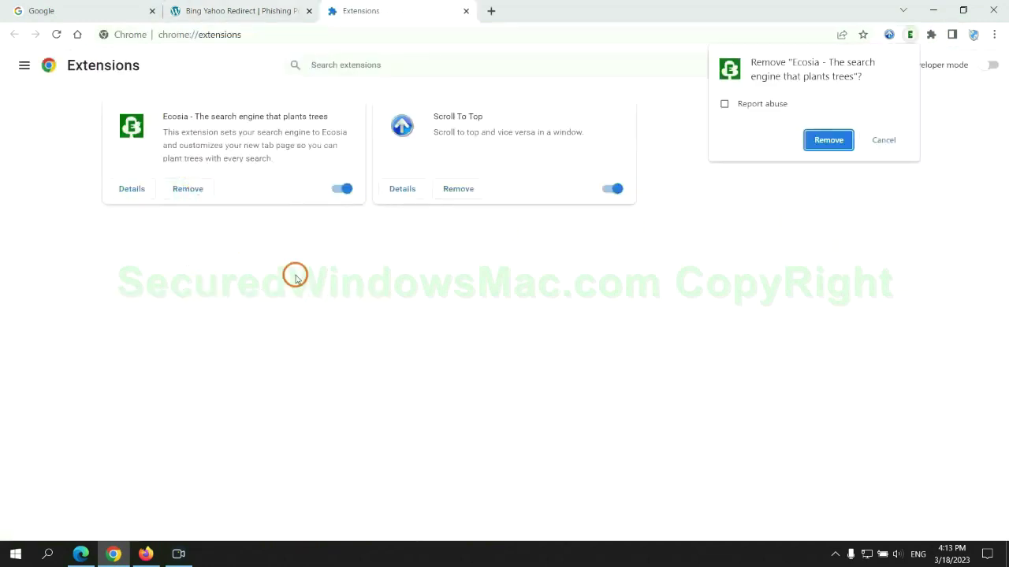
{"action": "left_click", "coordinate": [838, 141]}
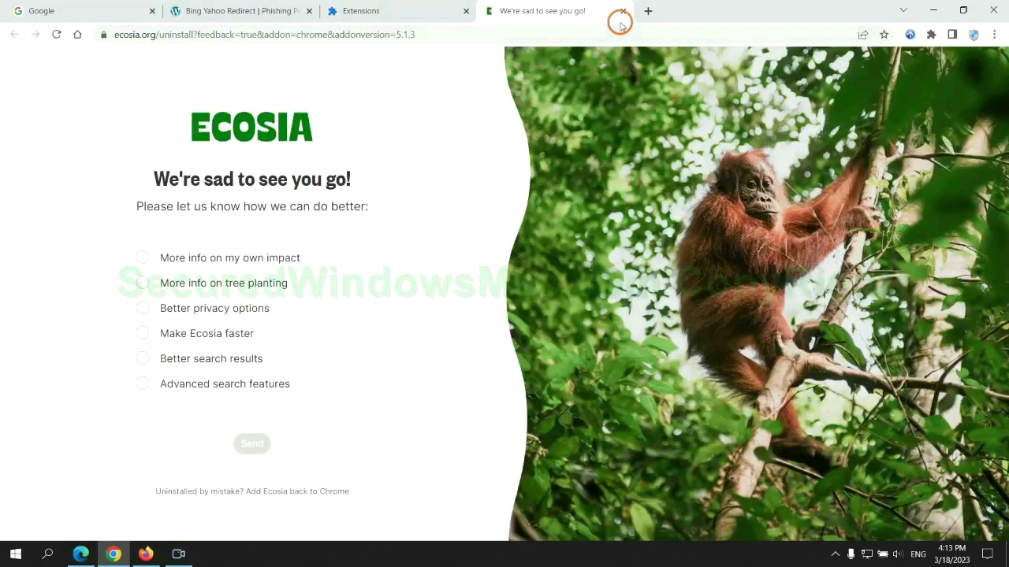
{"action": "left_click", "coordinate": [623, 11]}
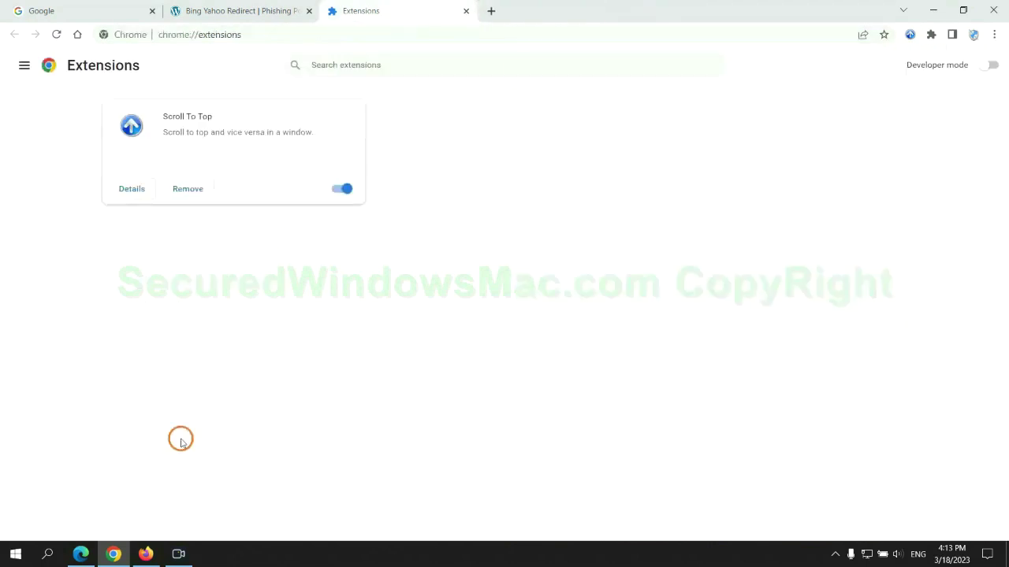
- Remove Enhancer for YouTube from Firefox's Add-ons Manager and confirm the removal
{"action": "left_click", "coordinate": [146, 555]}
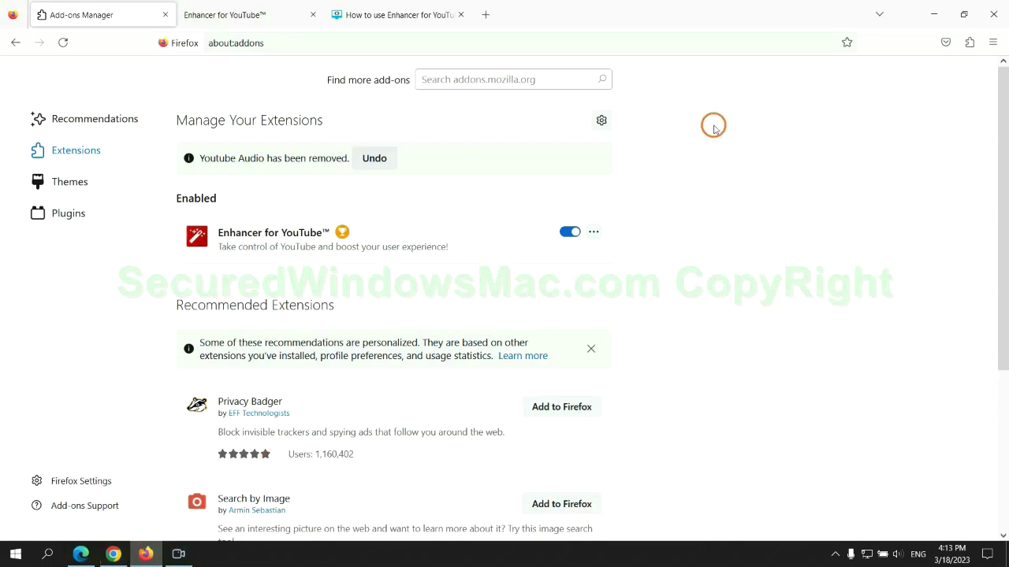
{"action": "left_click", "coordinate": [969, 43]}
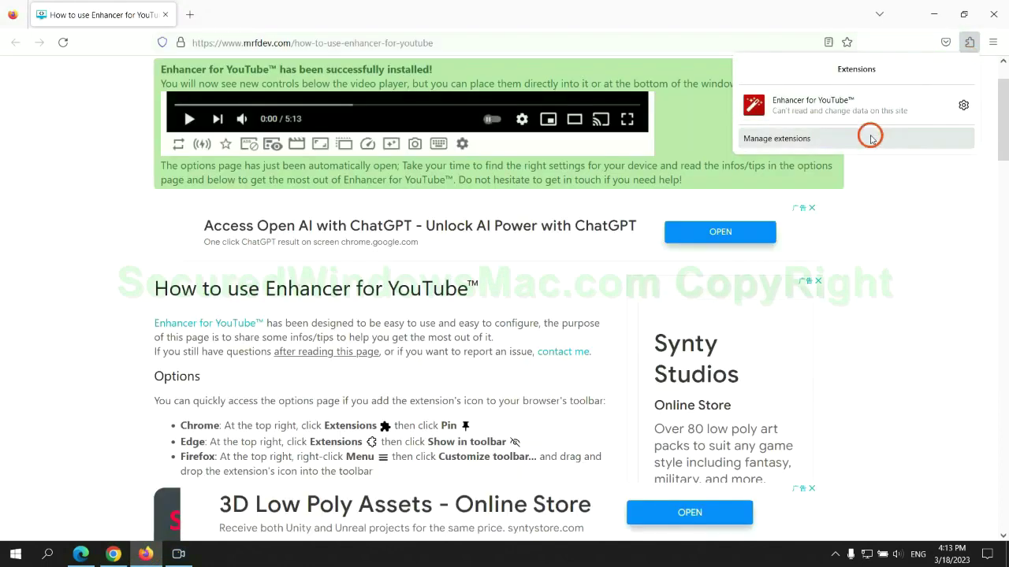
{"action": "left_click", "coordinate": [867, 135]}
{"action": "left_click", "coordinate": [594, 192]}
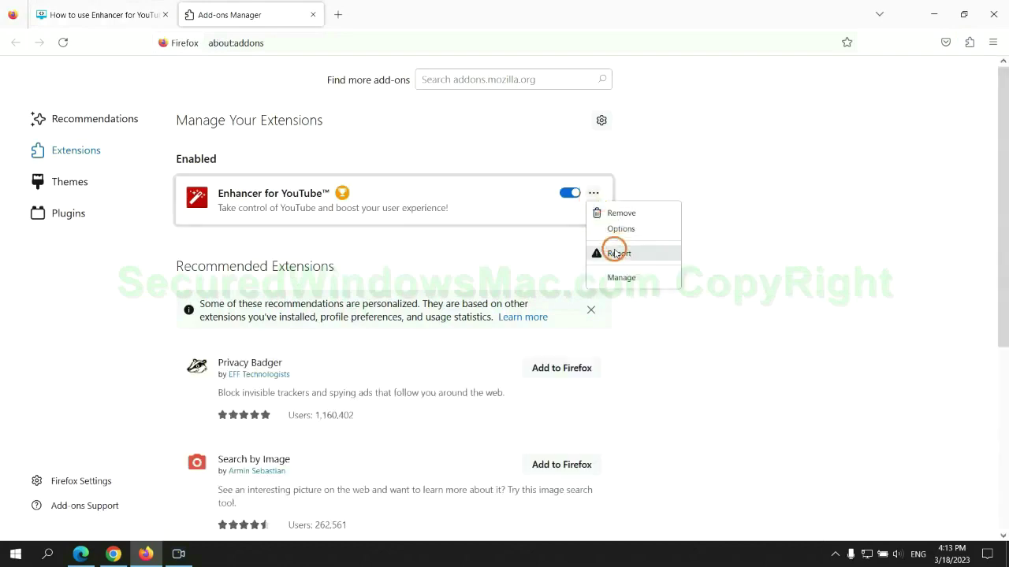
{"action": "left_click", "coordinate": [621, 214]}
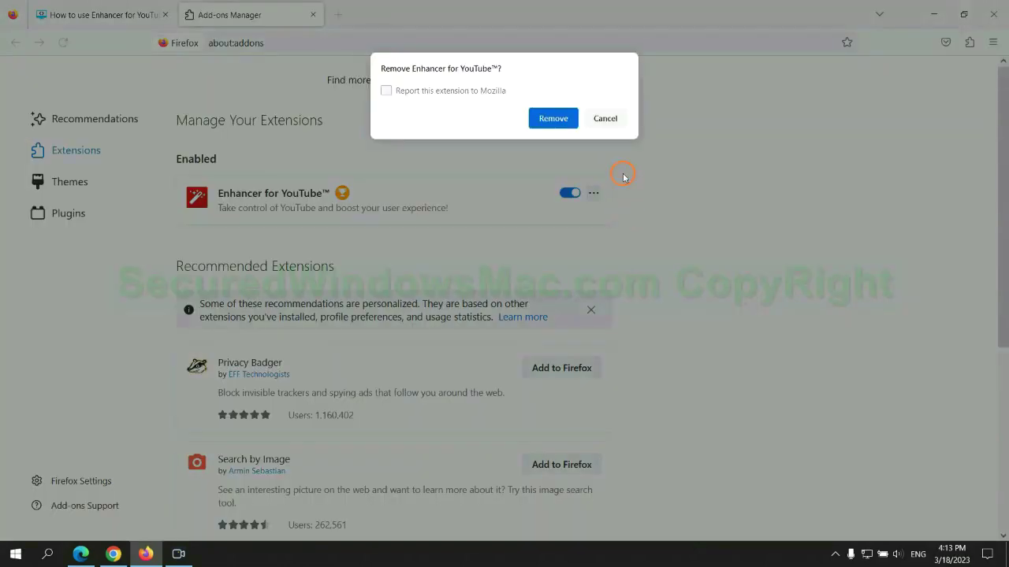
{"action": "left_click", "coordinate": [563, 128]}
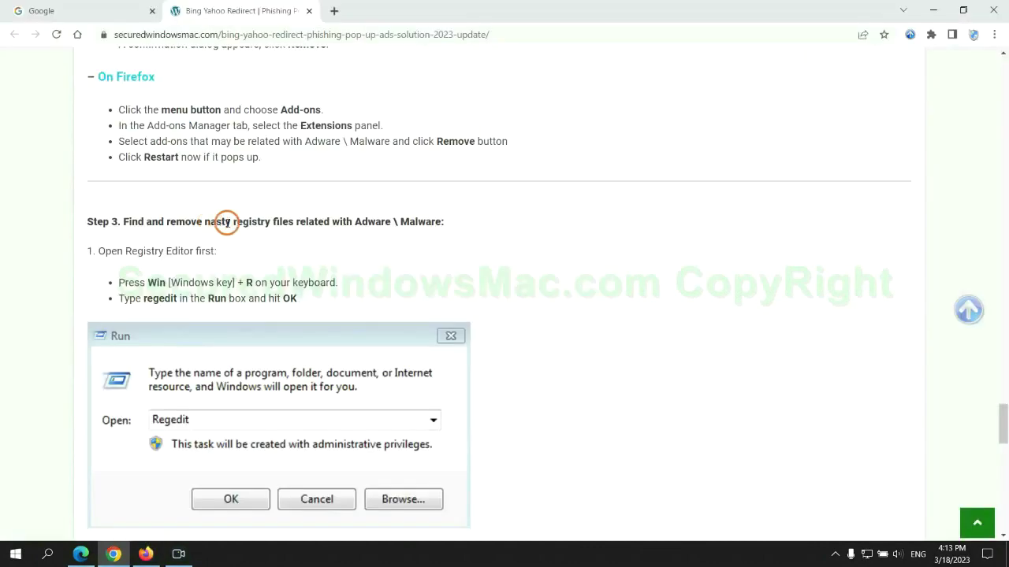
- Open Registry Editor by running regedit from the Run box
{"action": "left_click_drag", "start_coordinate": [231, 222], "coordinate": [291, 242]}
{"action": "left_click", "coordinate": [291, 243]}
{"action": "scroll", "coordinate": [284, 236], "scroll_direction": "down", "scroll_amount": 2}
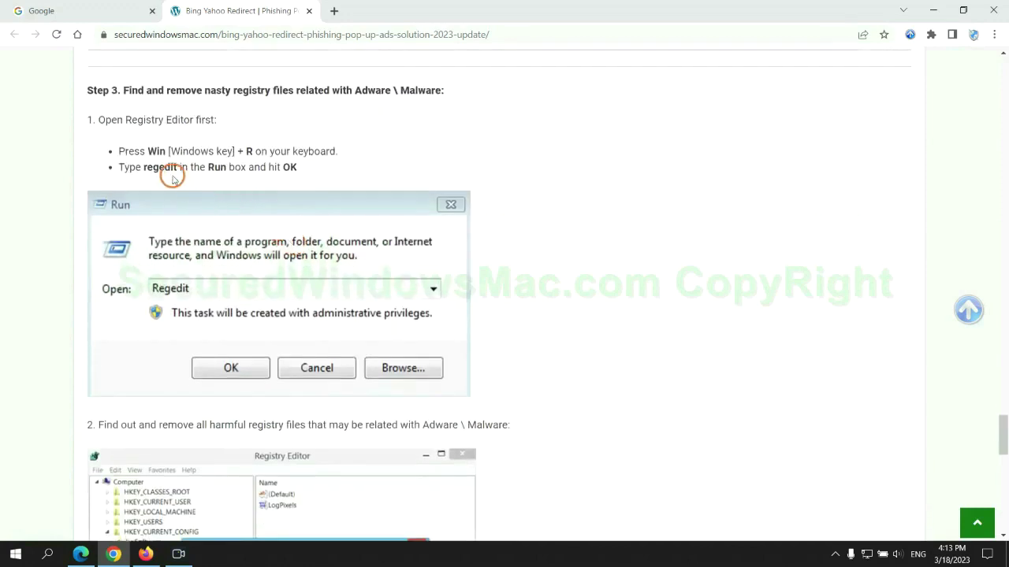
{"action": "key", "text": "super+r"}
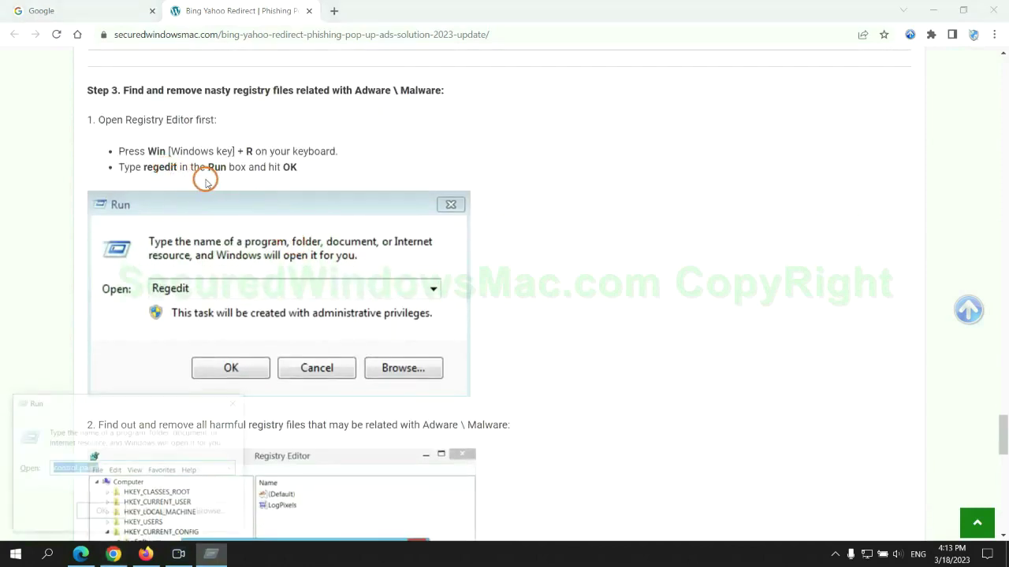
{"action": "type", "text": "re"}
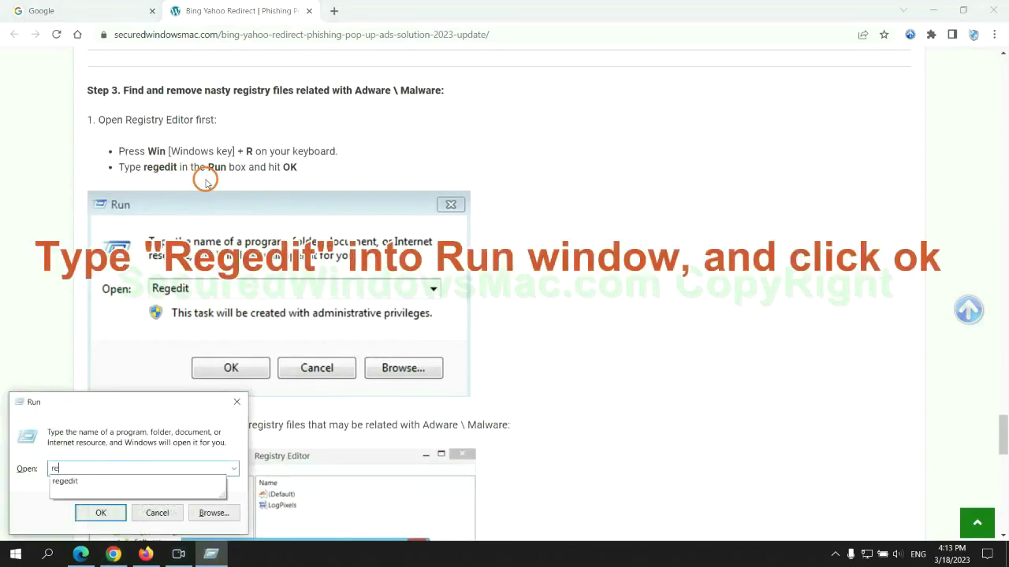
{"action": "type", "text": "gedit"}
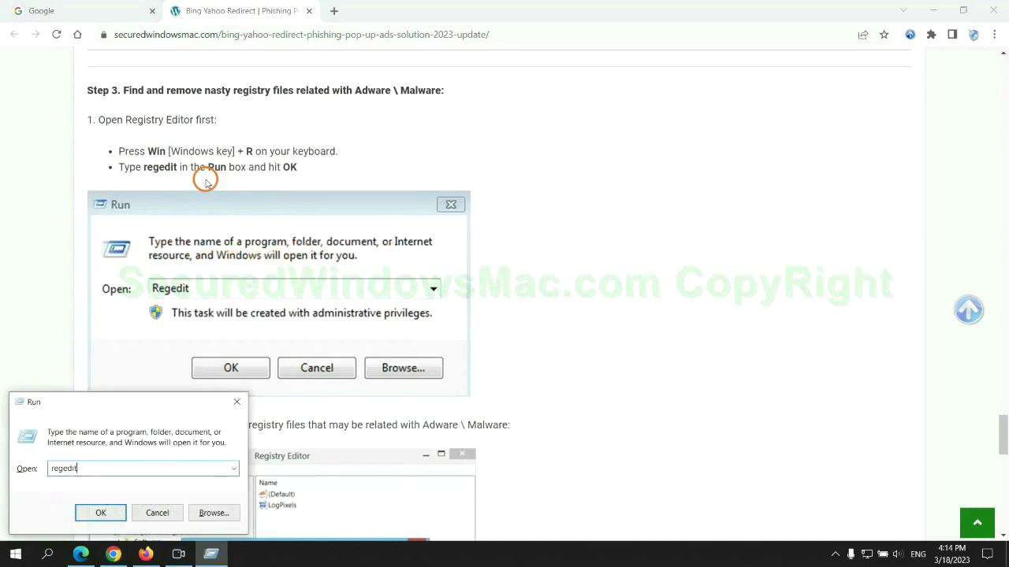
{"action": "key", "text": "Return"}
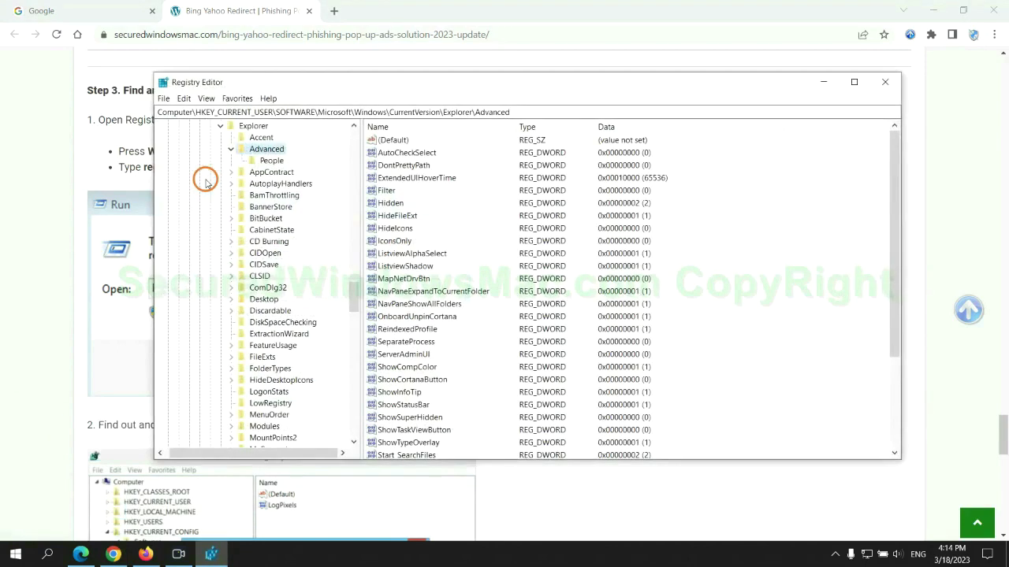
- Search the registry for 'Apps' and select the found StoreAppsOnTaskbar value
{"action": "left_click", "coordinate": [184, 98]}
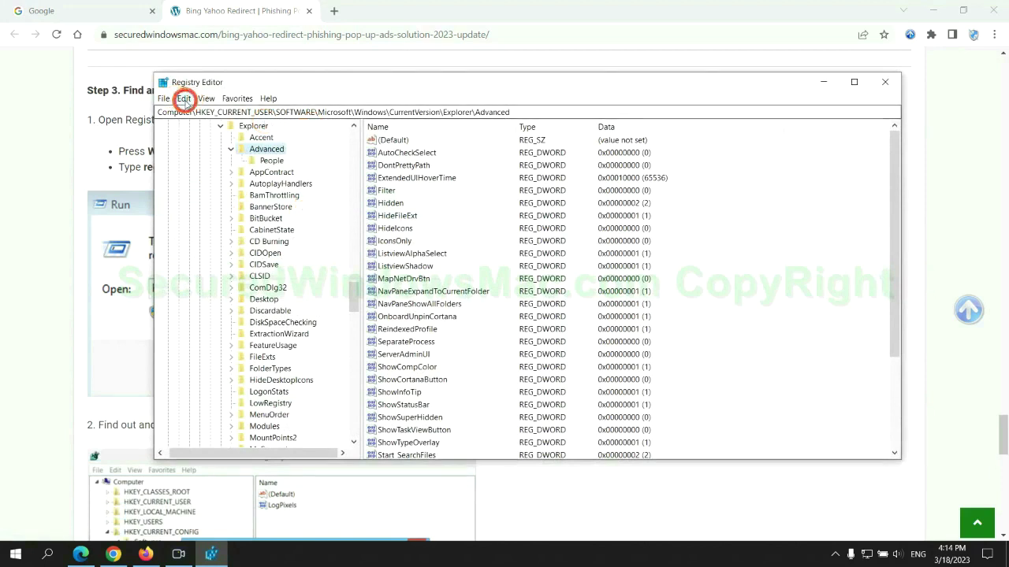
{"action": "left_click", "coordinate": [217, 185]}
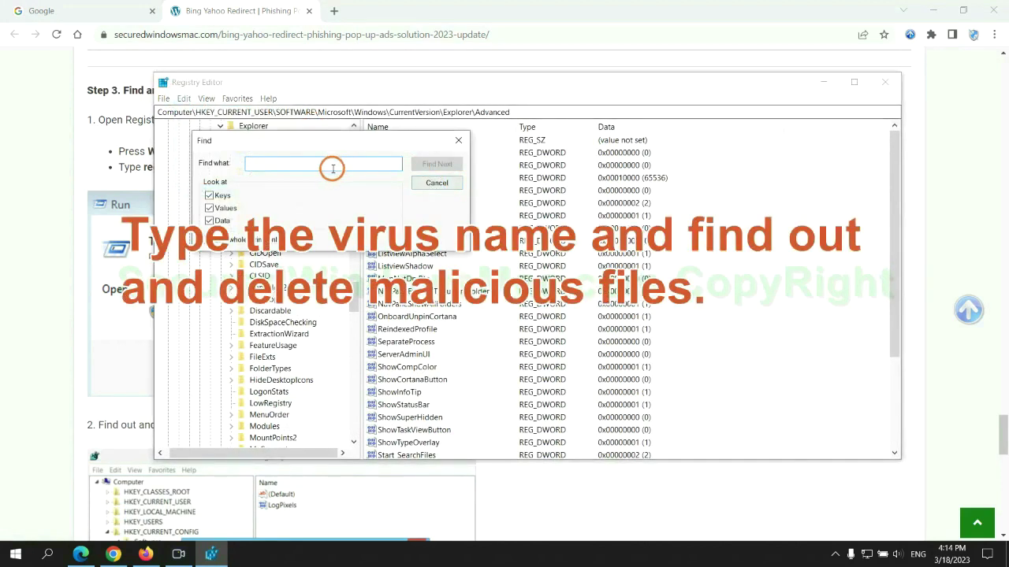
{"action": "type", "text": "App"}
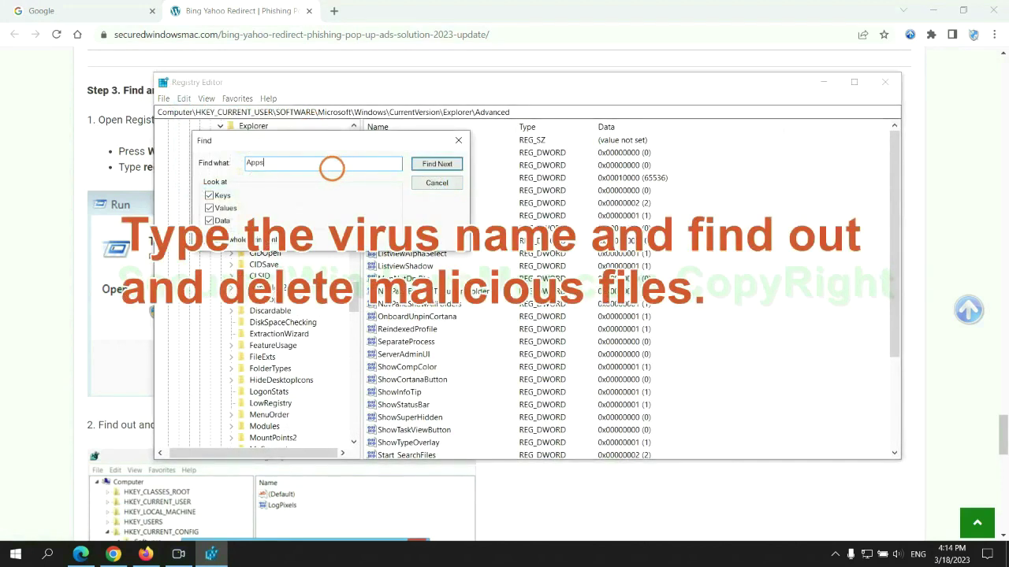
{"action": "type", "text": "s"}
{"action": "key", "text": "Return"}
{"action": "scroll", "coordinate": [578, 341], "scroll_direction": "down", "scroll_amount": 2}
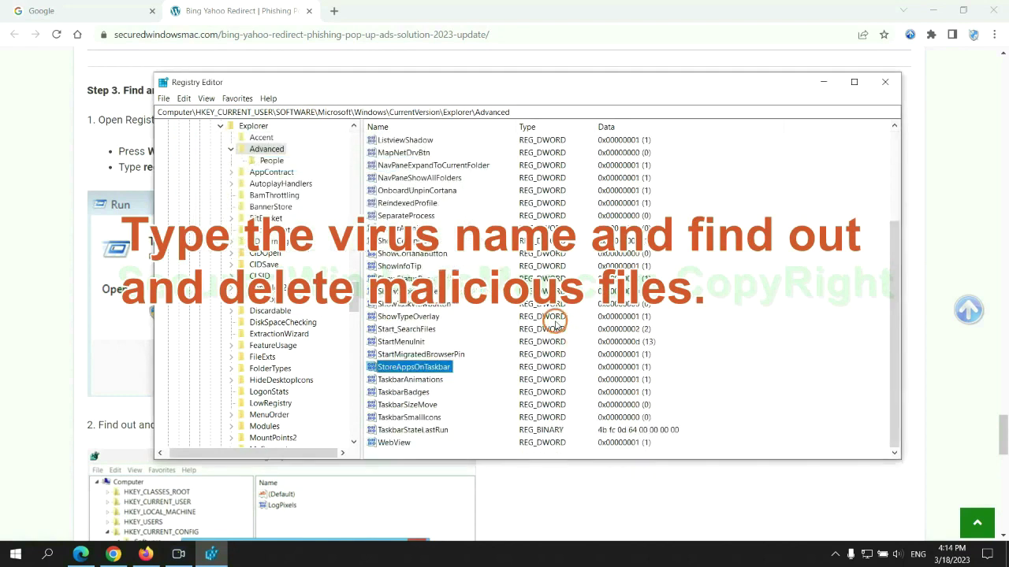
{"action": "right_click", "coordinate": [448, 368]}
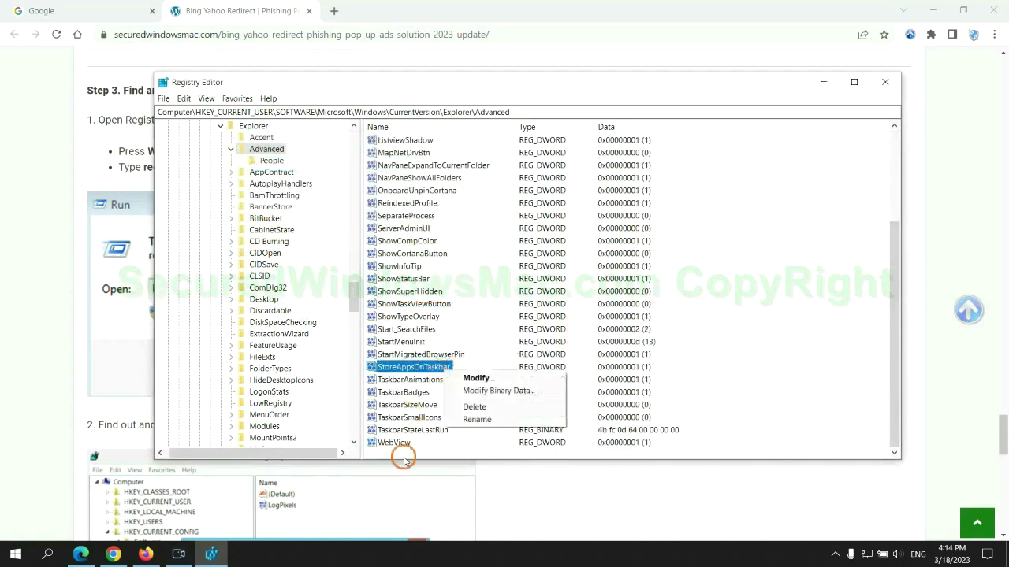
- Scroll the guide down to its Step 4 reset section and highlight the word Reset
{"action": "left_click", "coordinate": [475, 408]}
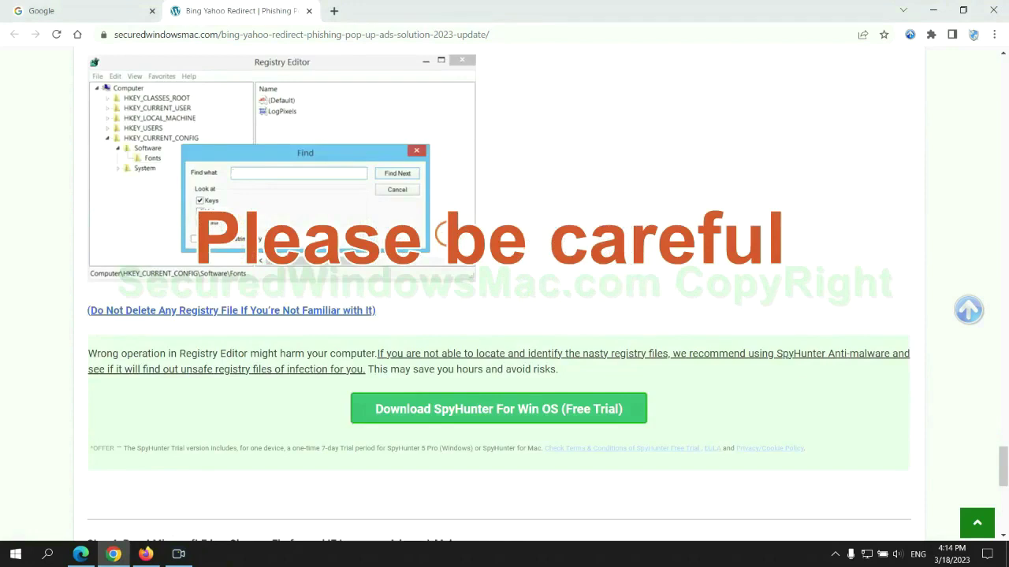
{"action": "scroll", "coordinate": [446, 236], "scroll_direction": "down", "scroll_amount": 1}
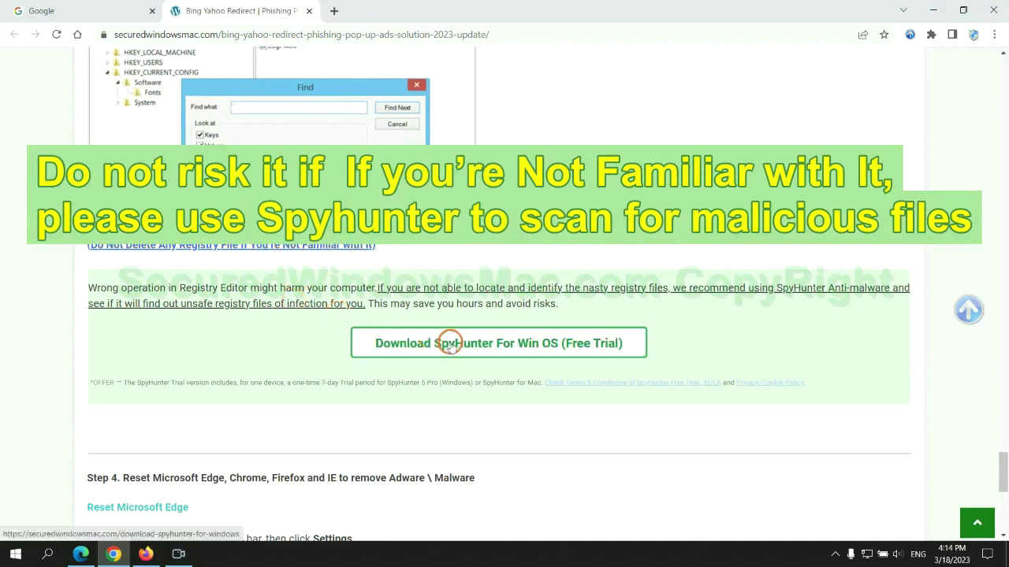
{"action": "scroll", "coordinate": [449, 345], "scroll_direction": "down", "scroll_amount": 5}
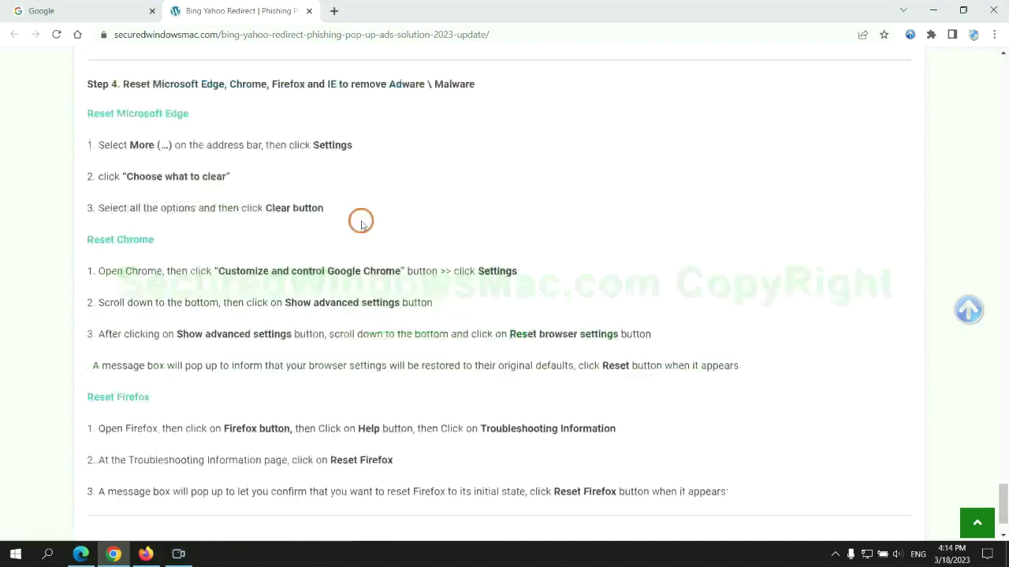
{"action": "double_click", "coordinate": [136, 83]}
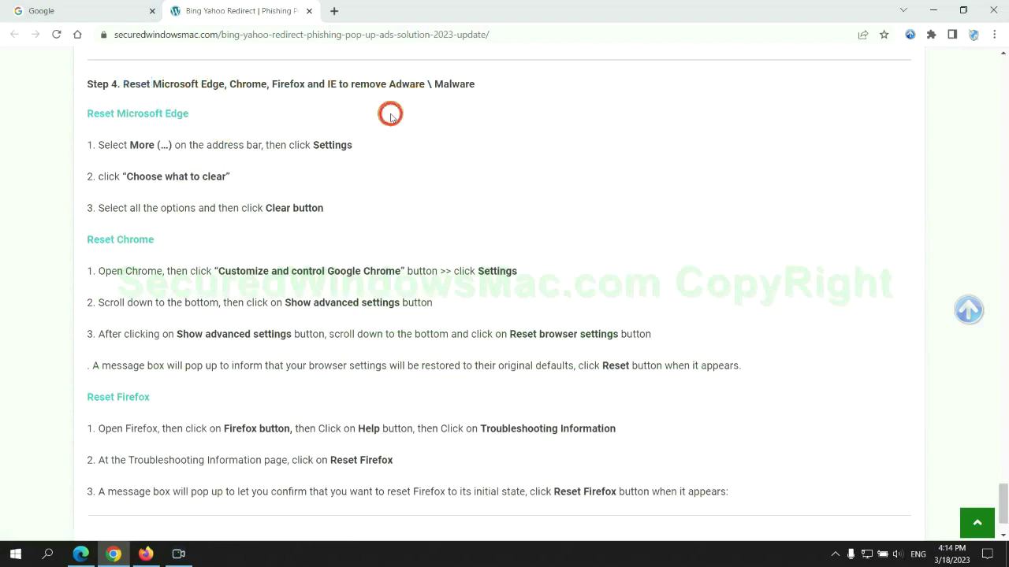
- Open Edge's Clear browsing data for All time with history, downloads, cookies and cache checked
{"action": "left_click", "coordinate": [83, 554]}
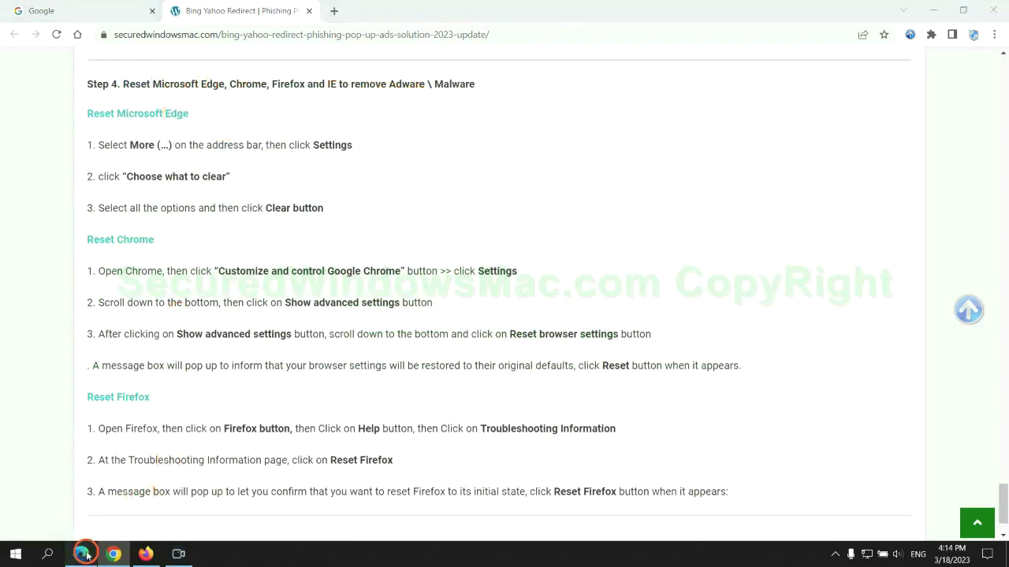
{"action": "left_click", "coordinate": [956, 38]}
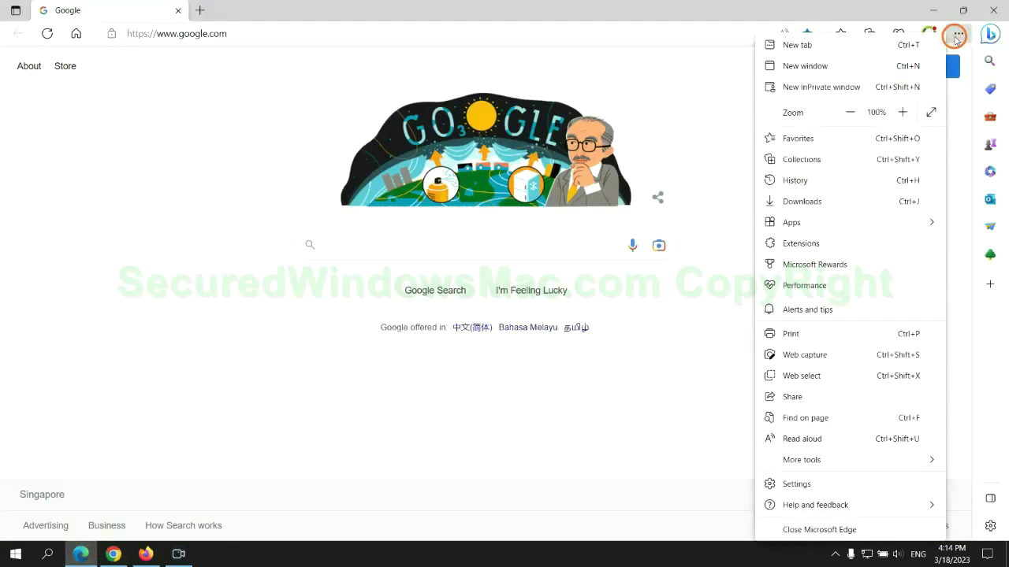
{"action": "left_click", "coordinate": [792, 487]}
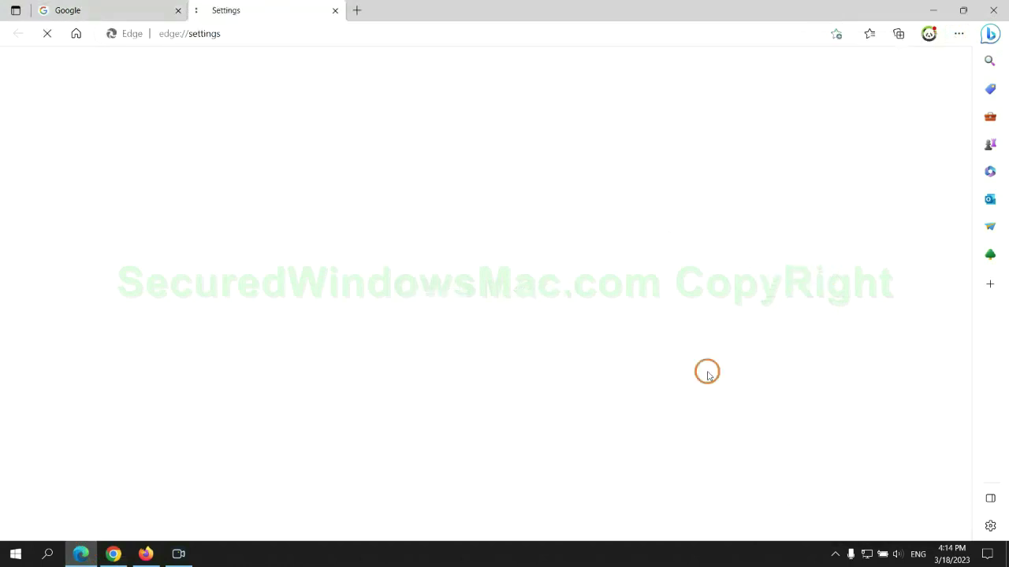
{"action": "left_click", "coordinate": [164, 160]}
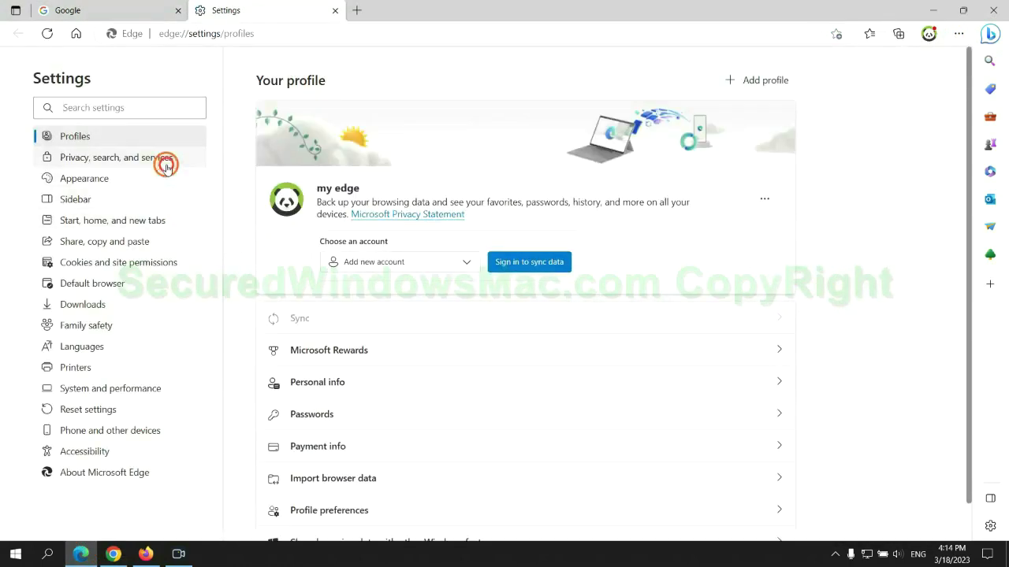
{"action": "scroll", "coordinate": [824, 349], "scroll_direction": "down", "scroll_amount": 3}
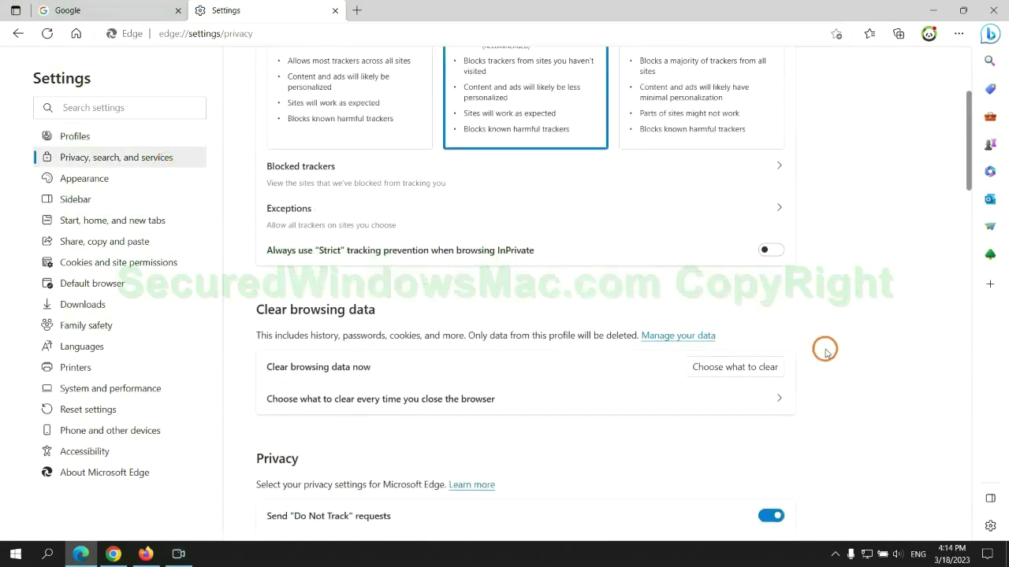
{"action": "left_click", "coordinate": [747, 366]}
{"action": "left_click", "coordinate": [444, 407]}
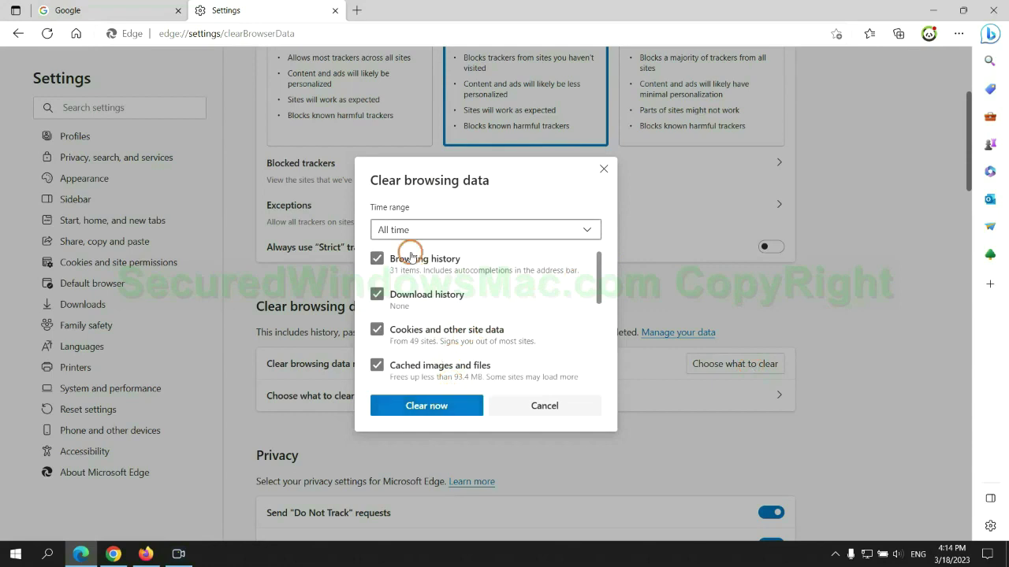
- In Chrome's settings, bring up the Reset settings confirmation to restore original defaults
{"action": "left_click", "coordinate": [113, 554]}
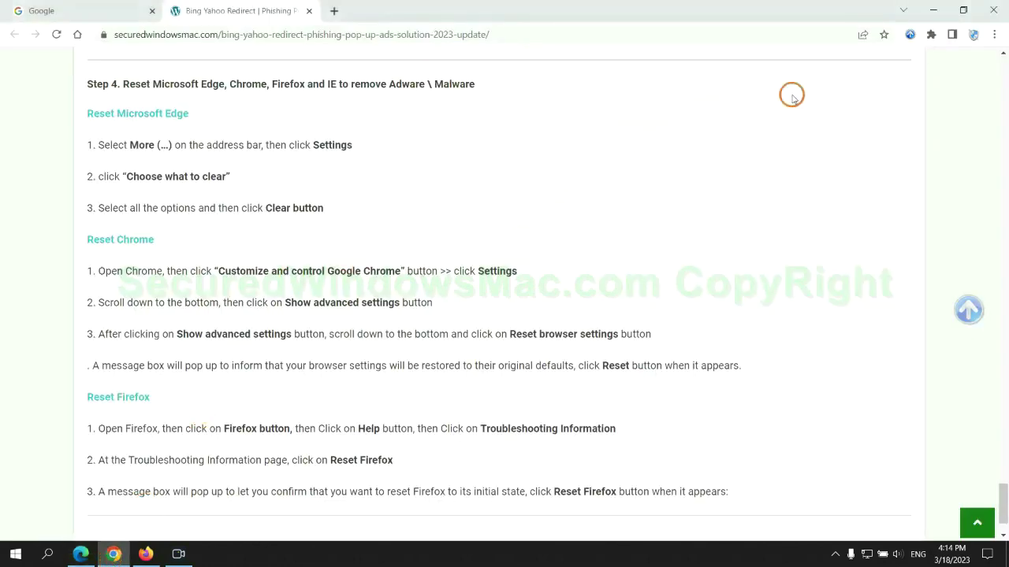
{"action": "left_click", "coordinate": [994, 35]}
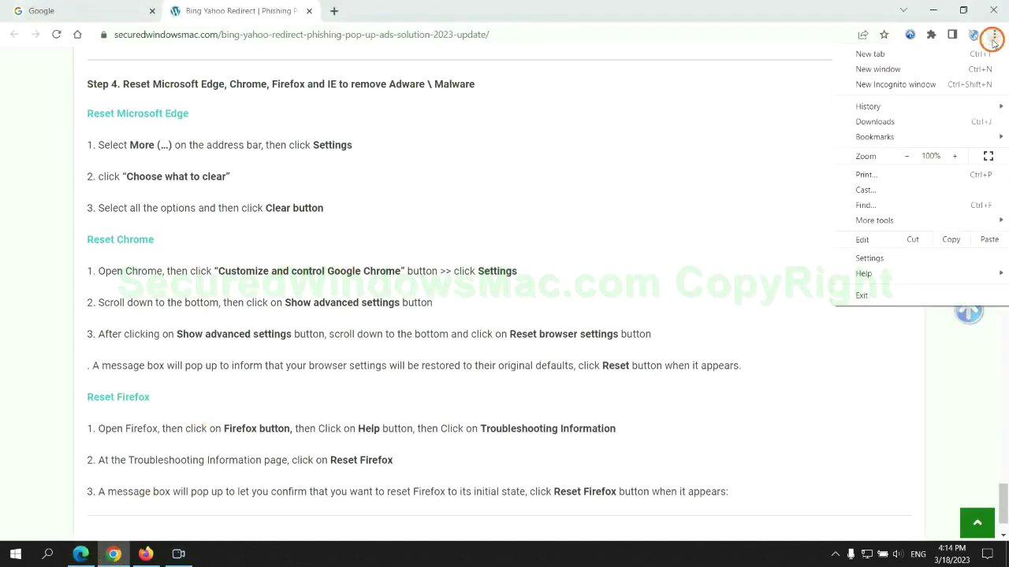
{"action": "left_click", "coordinate": [875, 257]}
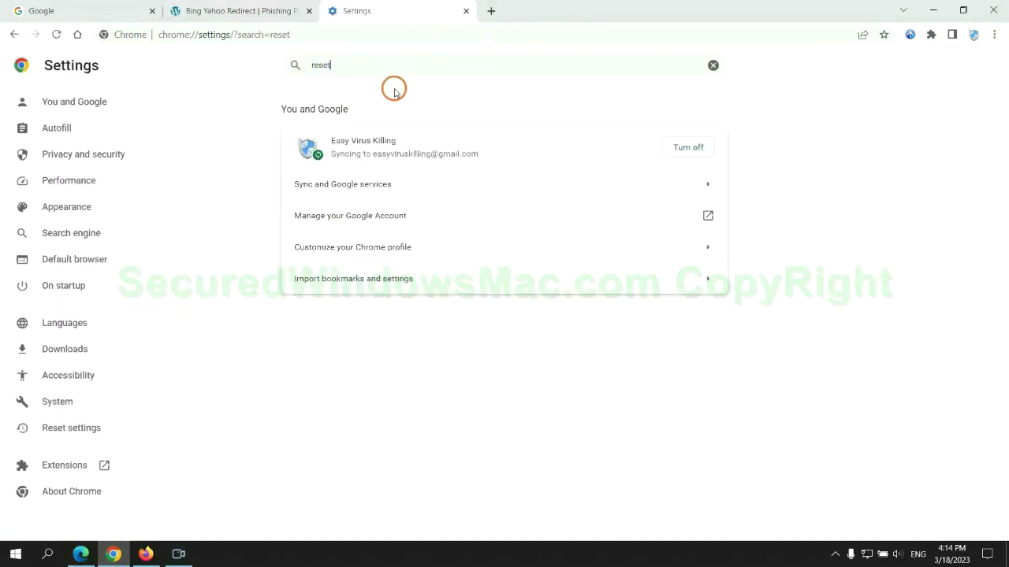
{"action": "left_click", "coordinate": [528, 348]}
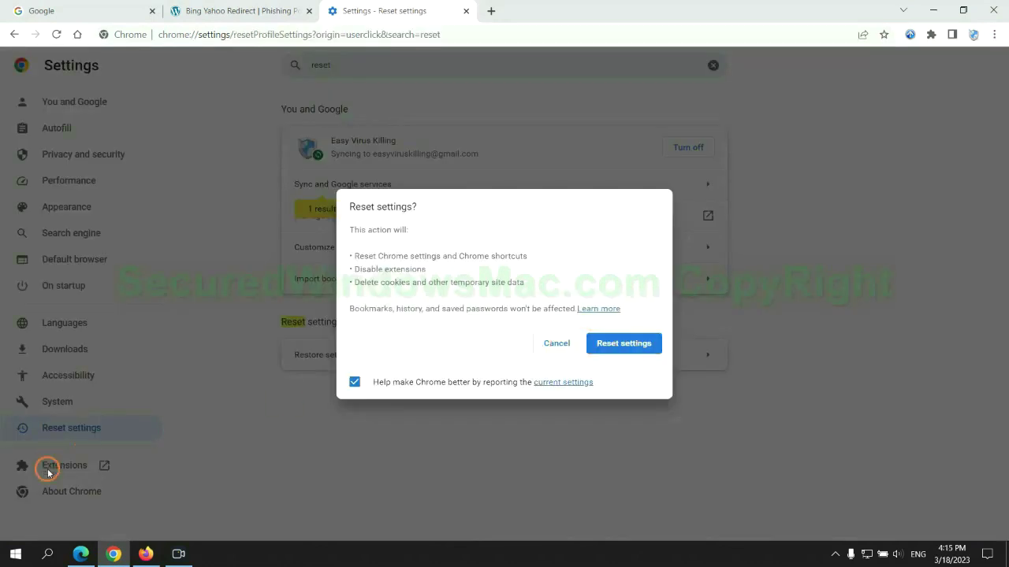
- Open Firefox's Troubleshooting Information and request Refresh Firefox, then return to Chrome's reset confirmation
{"action": "left_click", "coordinate": [145, 543]}
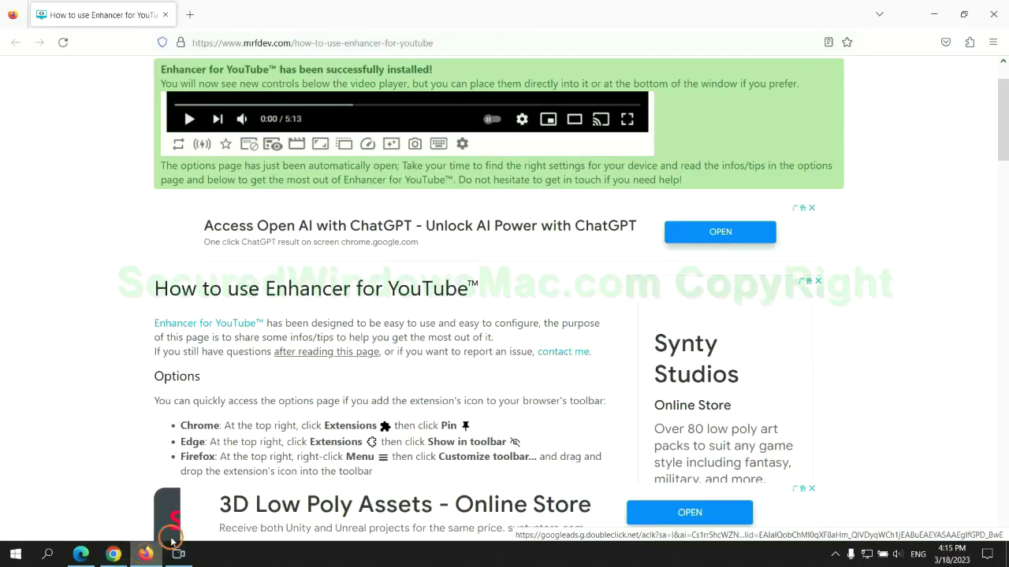
{"action": "left_click", "coordinate": [991, 45]}
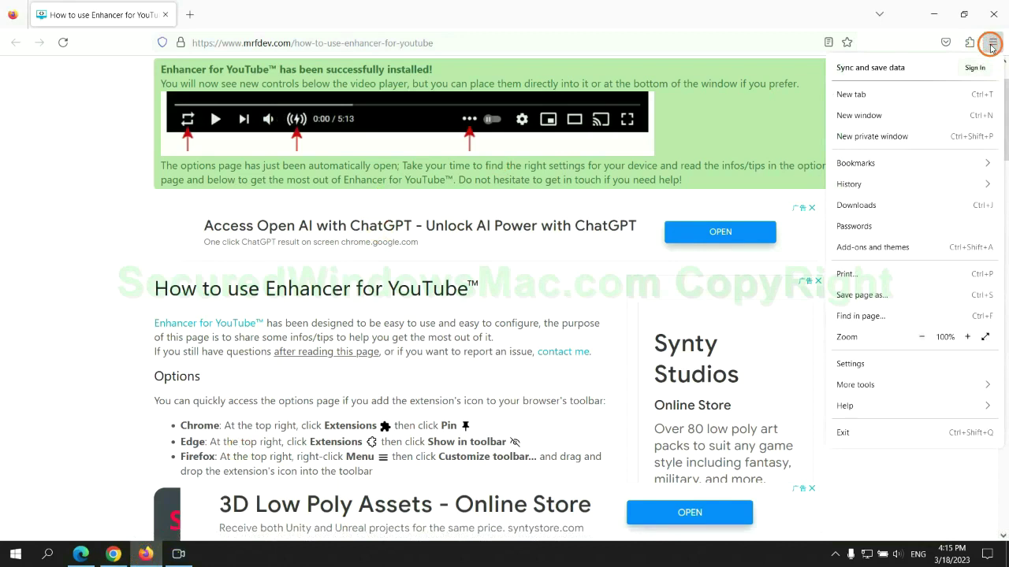
{"action": "left_click", "coordinate": [852, 403]}
{"action": "left_click", "coordinate": [898, 161]}
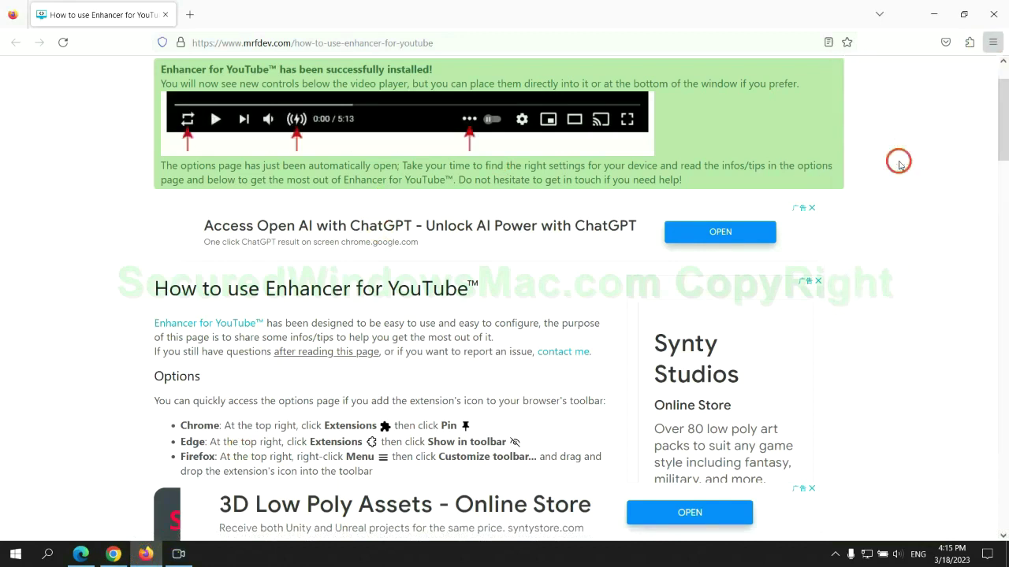
{"action": "left_click", "coordinate": [697, 154]}
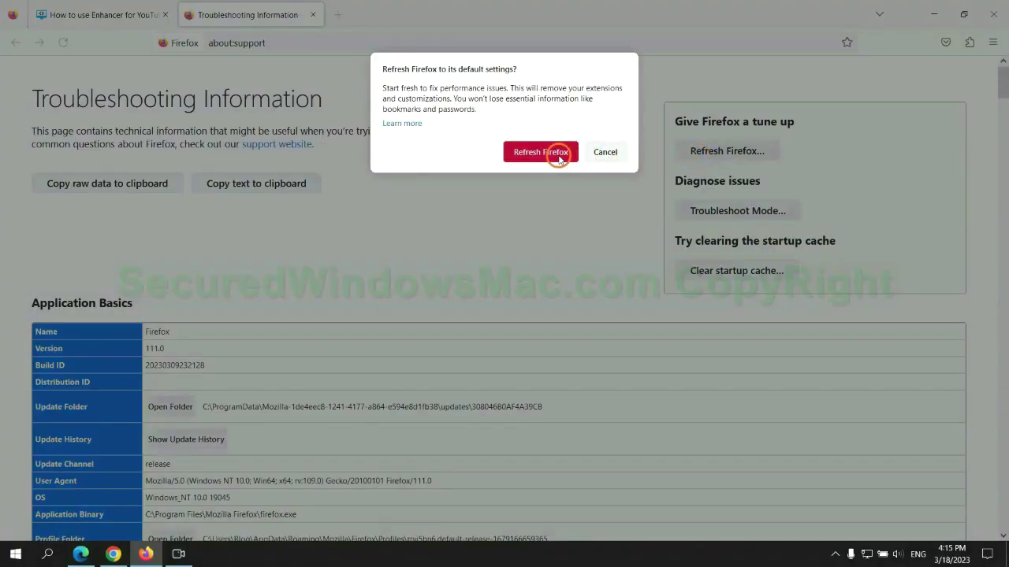
{"action": "left_click", "coordinate": [113, 554]}
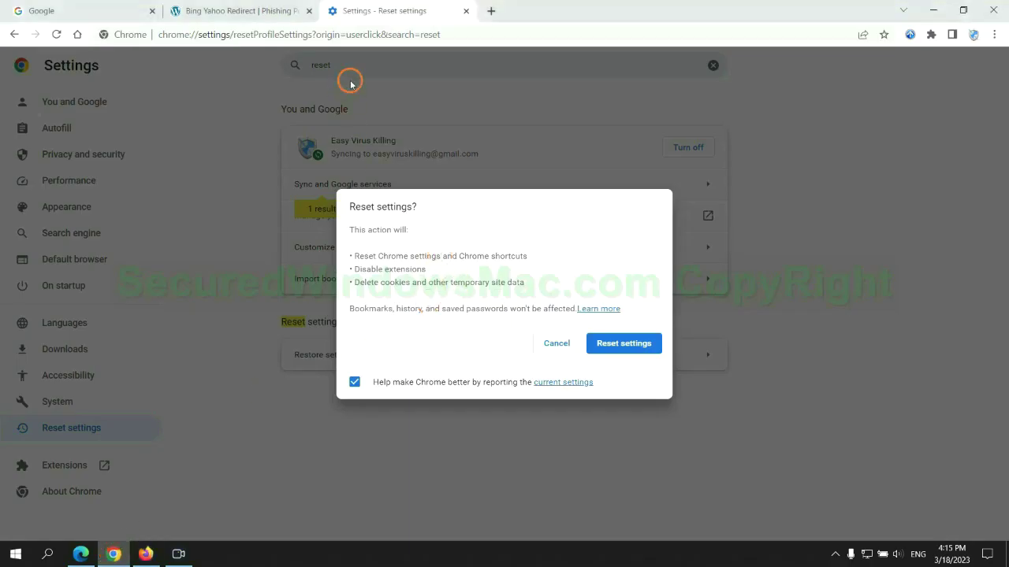